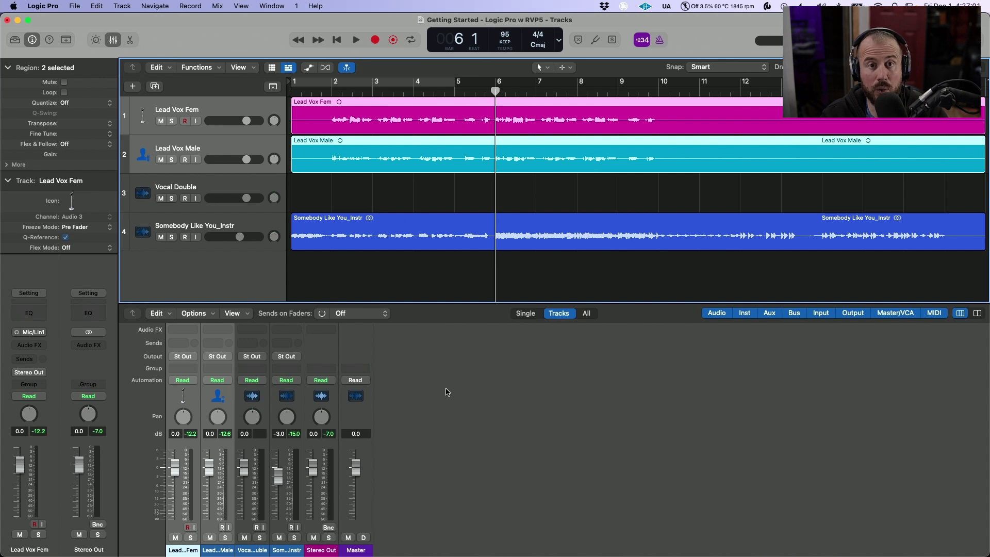
Step: Preview the vocals, insert RevoiceProLink AU (ARA) Mono on Lead Vox Fem, and launch Revoice Pro
{"action": "key", "text": "space"}
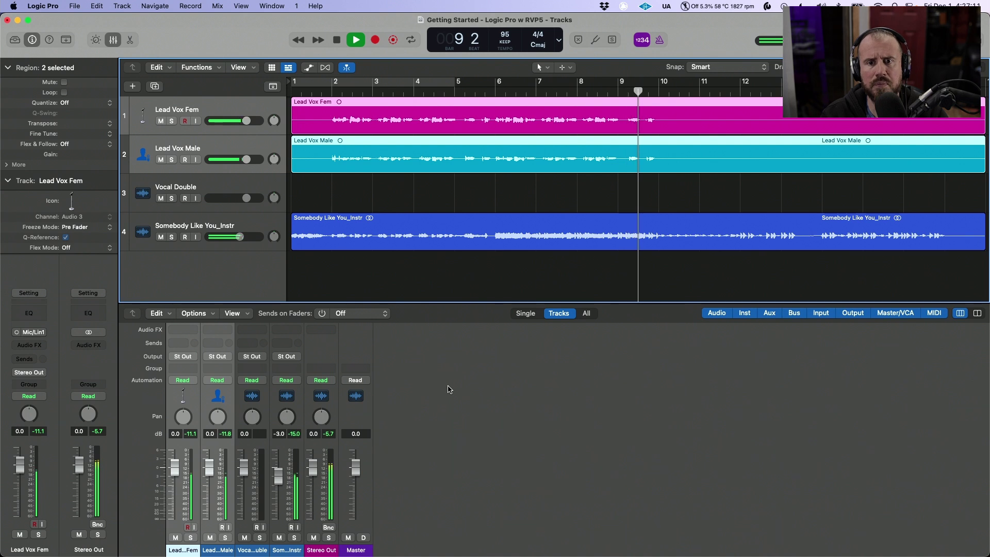
{"action": "key", "text": "space"}
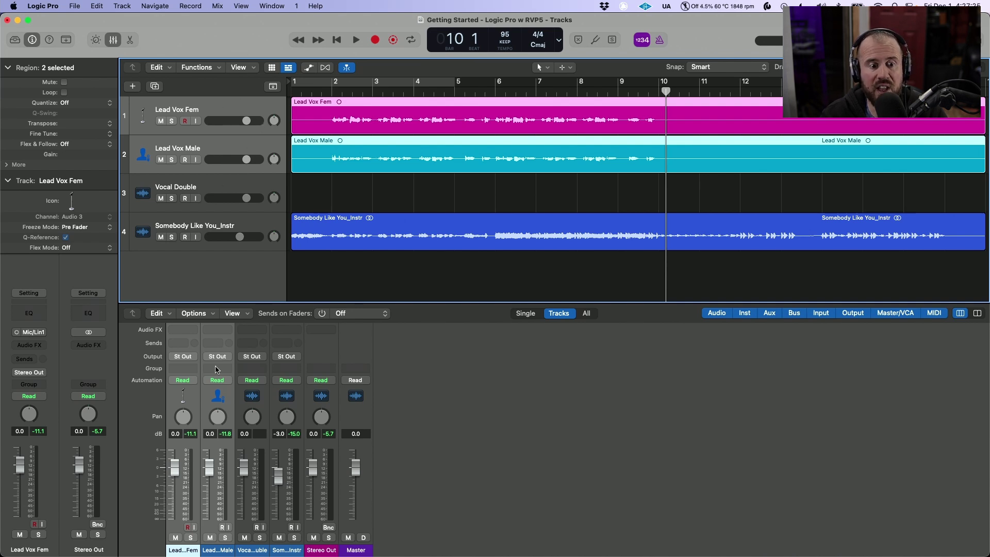
{"action": "left_click", "coordinate": [186, 330]}
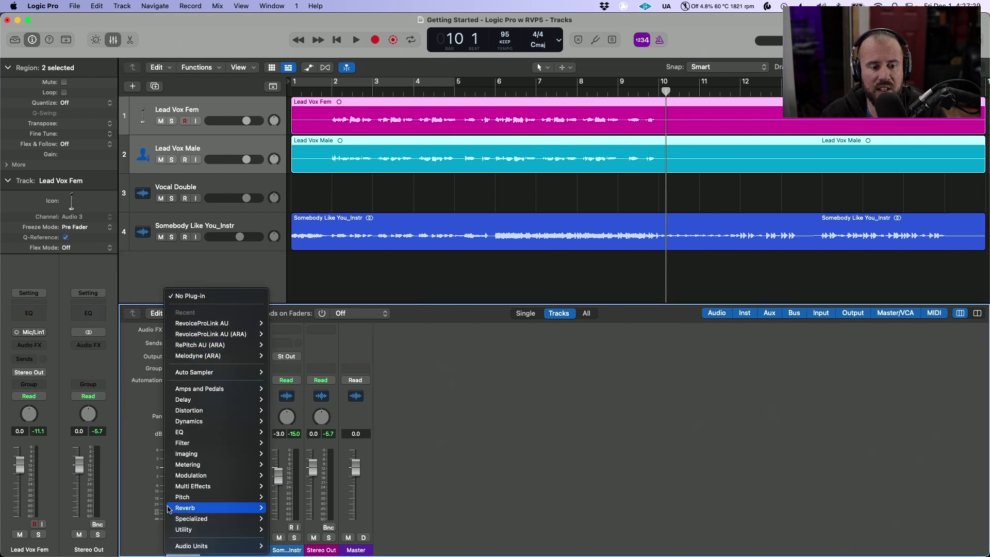
{"action": "mouse_move", "coordinate": [202, 546]}
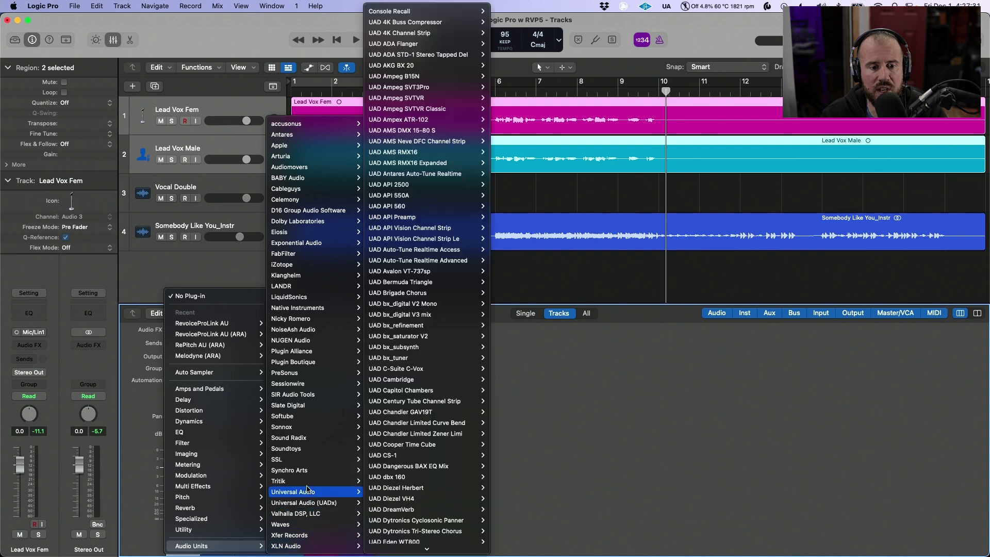
{"action": "mouse_move", "coordinate": [309, 472]}
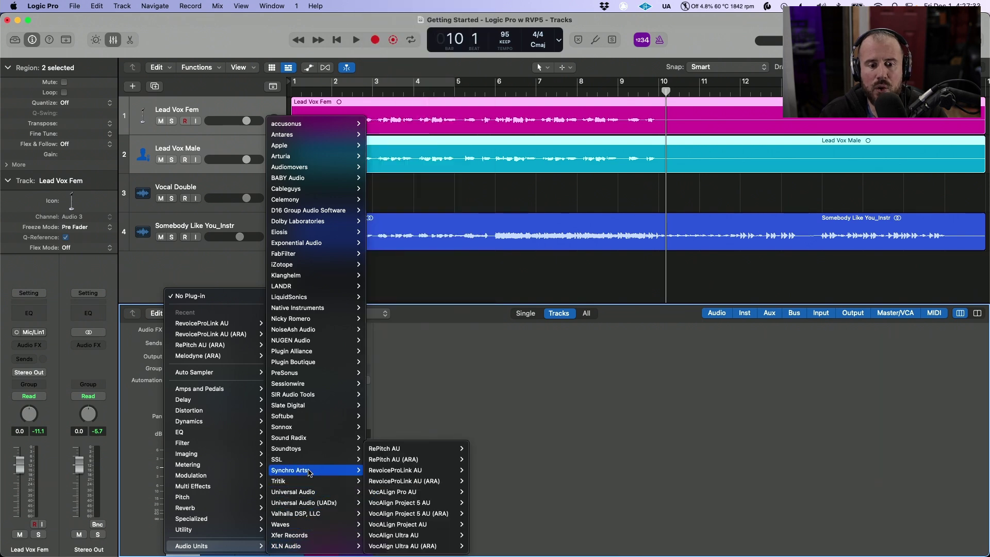
{"action": "mouse_move", "coordinate": [438, 481]}
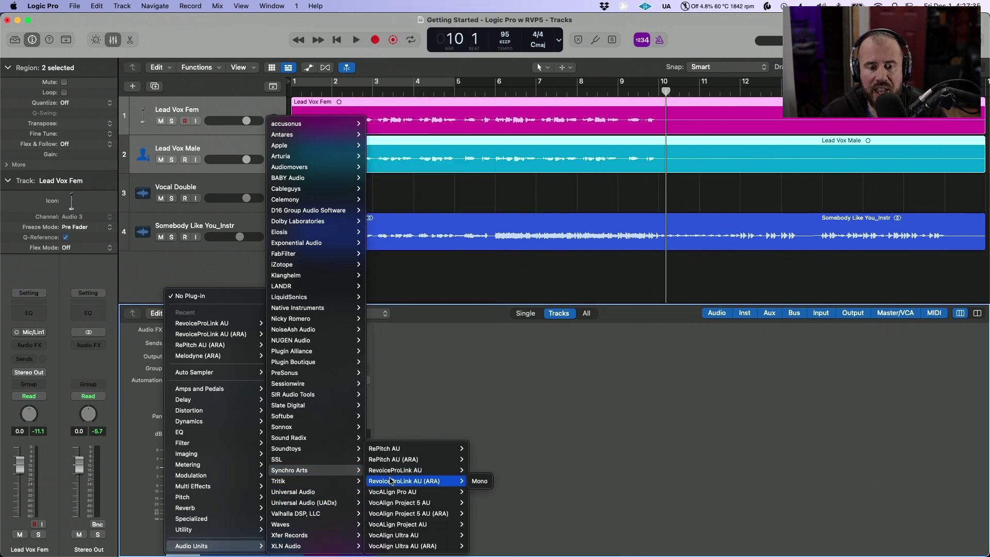
{"action": "left_click", "coordinate": [478, 481]}
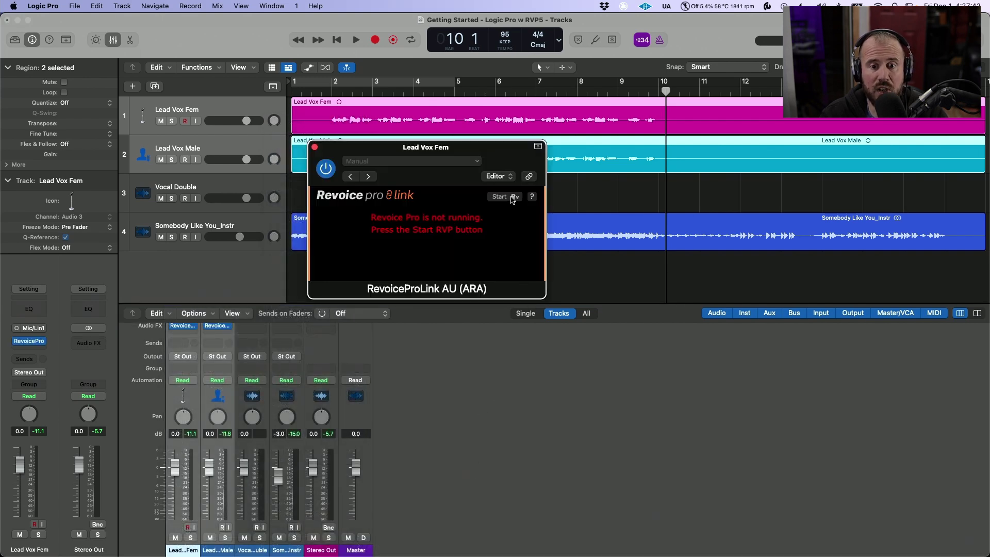
{"action": "left_click", "coordinate": [512, 198]}
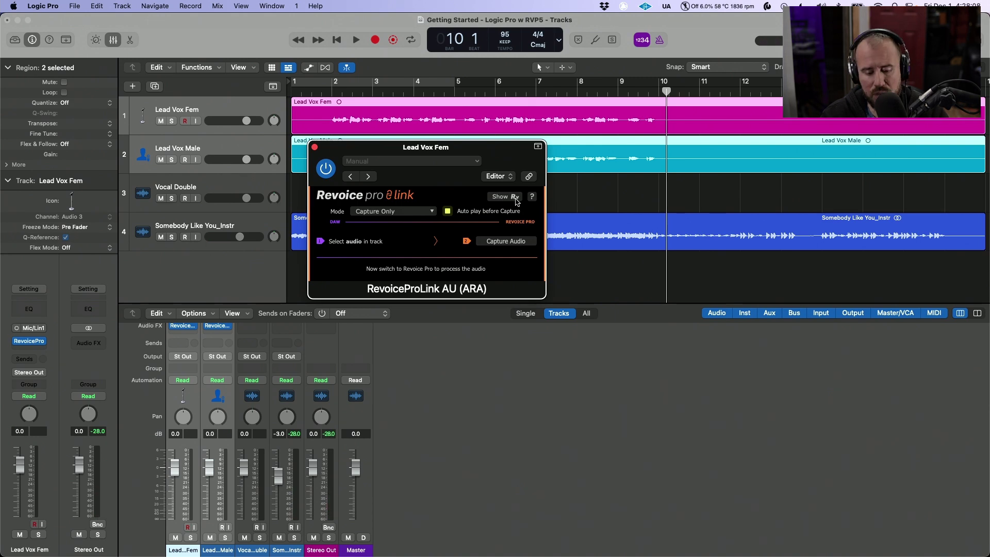
Step: Capture the vocal audio, widen the track headers, and solo and expand Lead Vox Fem
{"action": "left_click", "coordinate": [515, 244]}
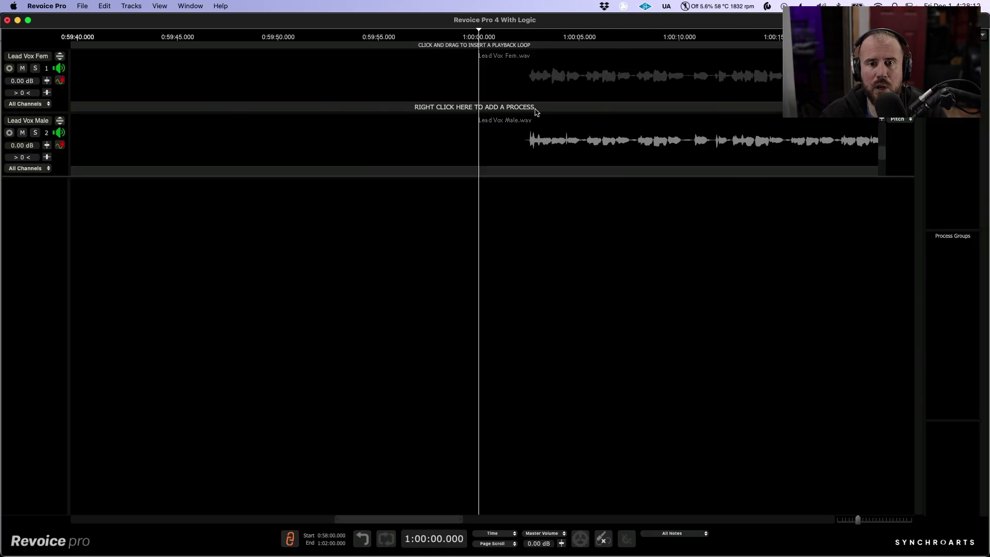
{"action": "scroll", "coordinate": [537, 111], "scroll_direction": "down", "scroll_amount": 5}
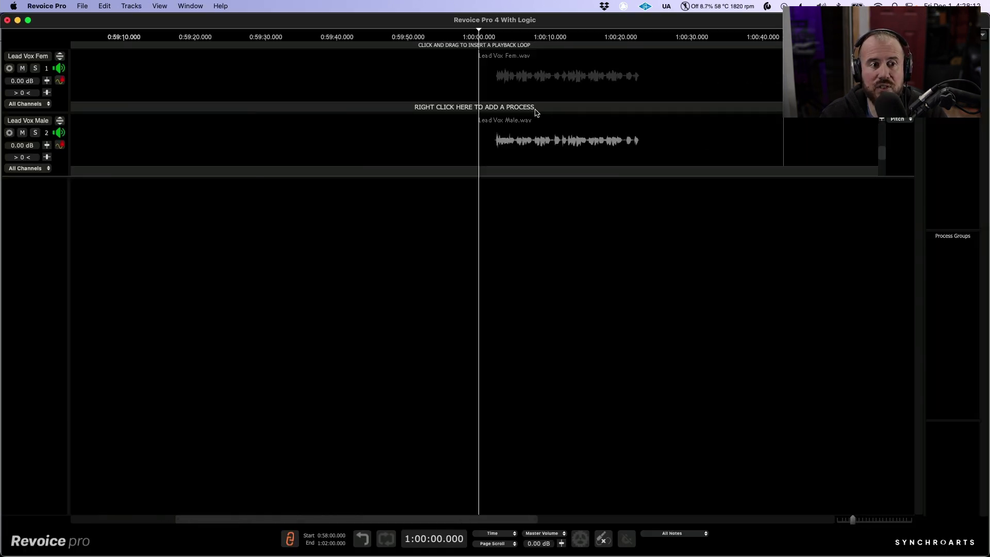
{"action": "left_click_drag", "start_coordinate": [69, 88], "coordinate": [135, 86]}
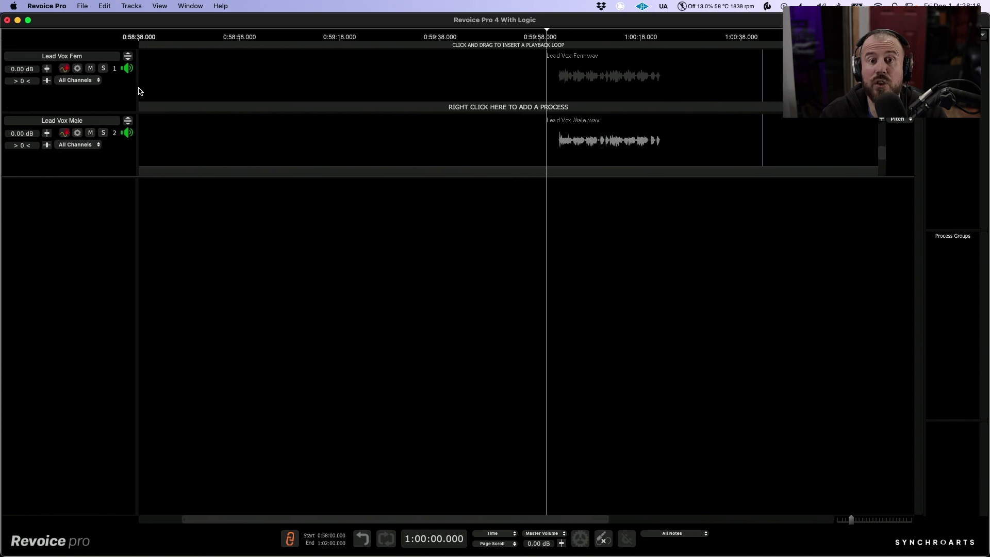
{"action": "scroll", "coordinate": [356, 88], "scroll_direction": "right", "scroll_amount": 5}
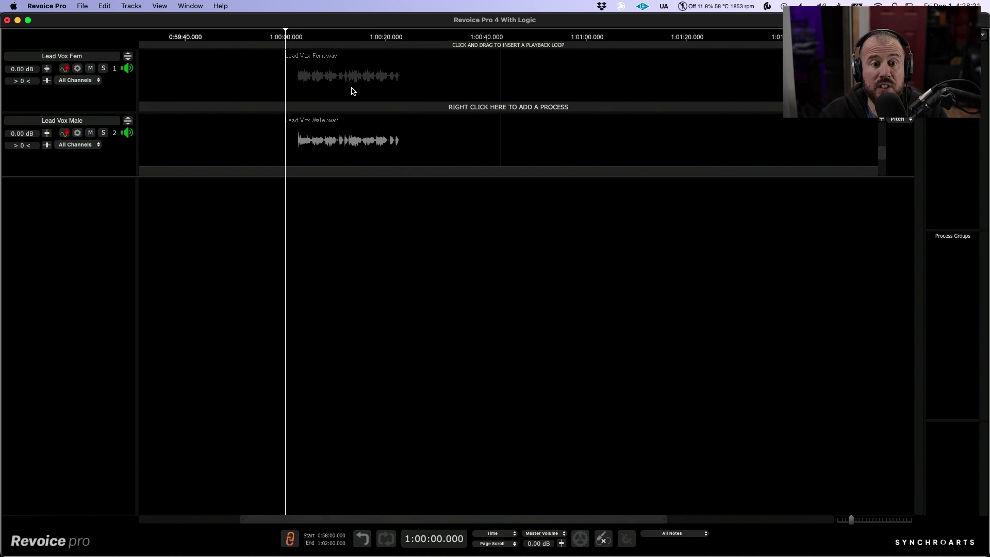
{"action": "left_click", "coordinate": [104, 68]}
{"action": "left_click", "coordinate": [128, 56]}
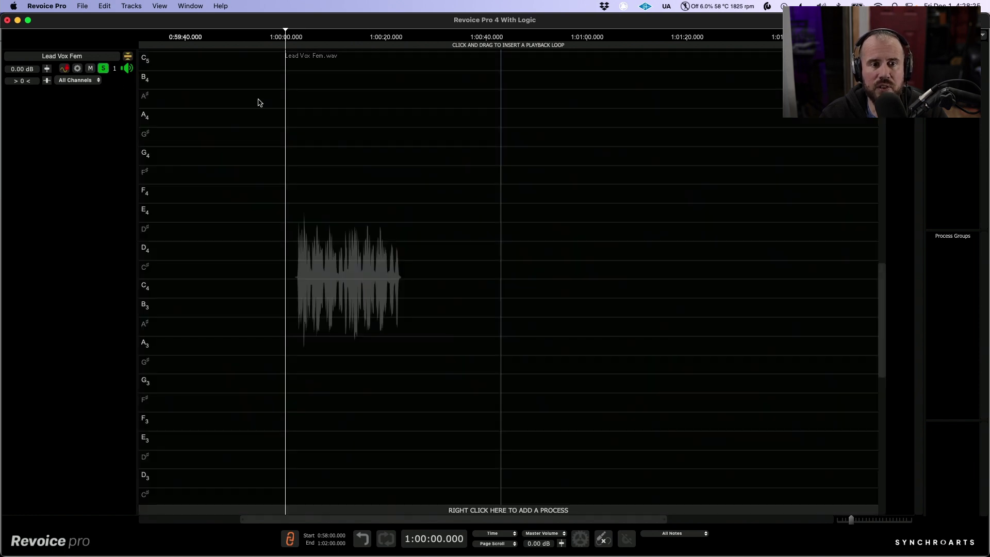
Step: Add an Adjust Pitch / Timing / Level process to the Lead Vox Fem waveform
{"action": "scroll", "coordinate": [361, 201], "scroll_direction": "up", "scroll_amount": 5}
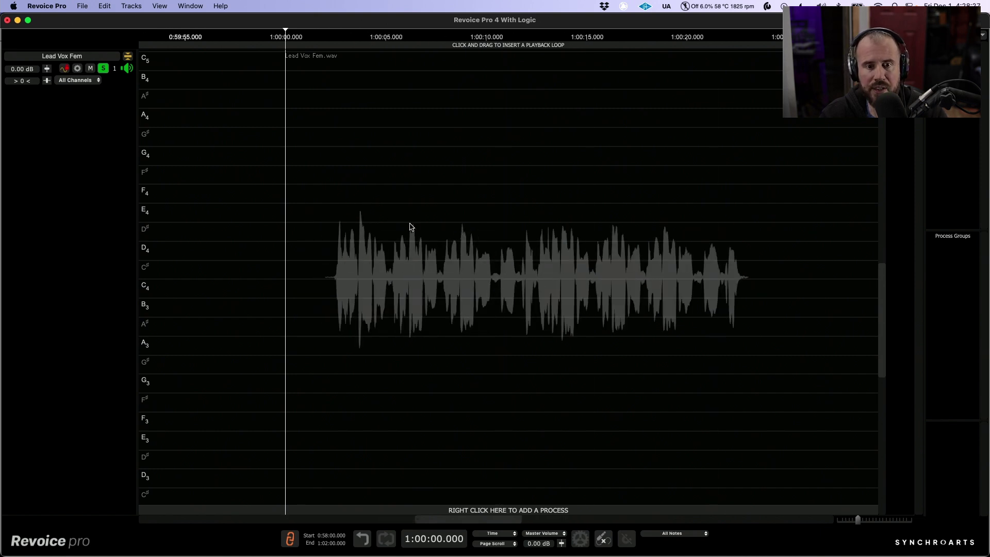
{"action": "right_click", "coordinate": [484, 244]}
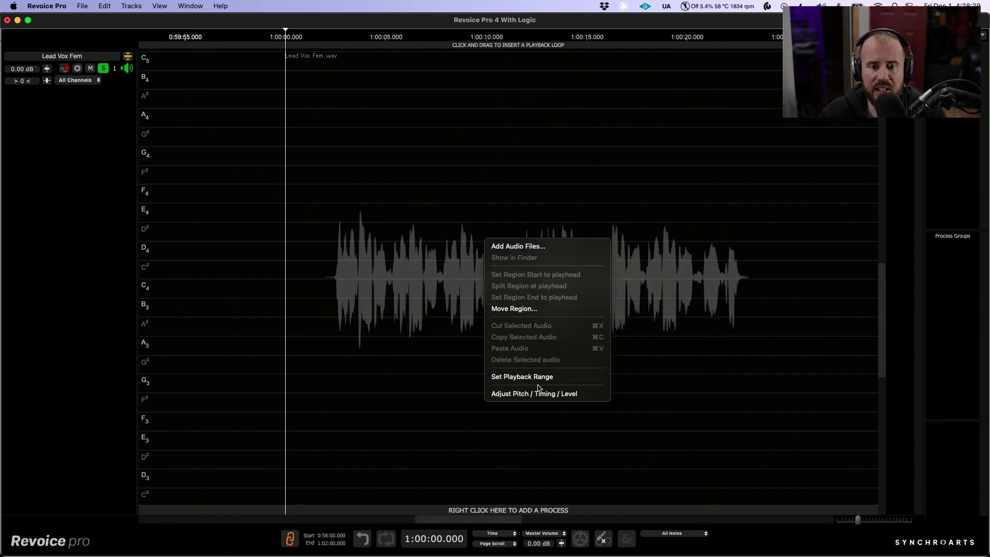
{"action": "left_click", "coordinate": [544, 400]}
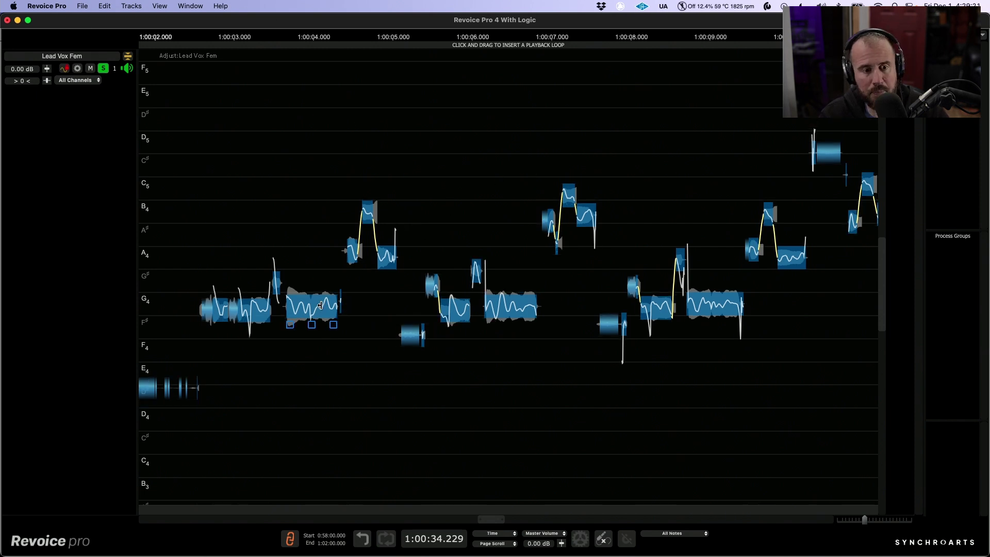
{"action": "scroll", "coordinate": [346, 306], "scroll_direction": "up", "scroll_amount": 5}
{"action": "scroll", "coordinate": [425, 221], "scroll_direction": "down", "scroll_amount": 2}
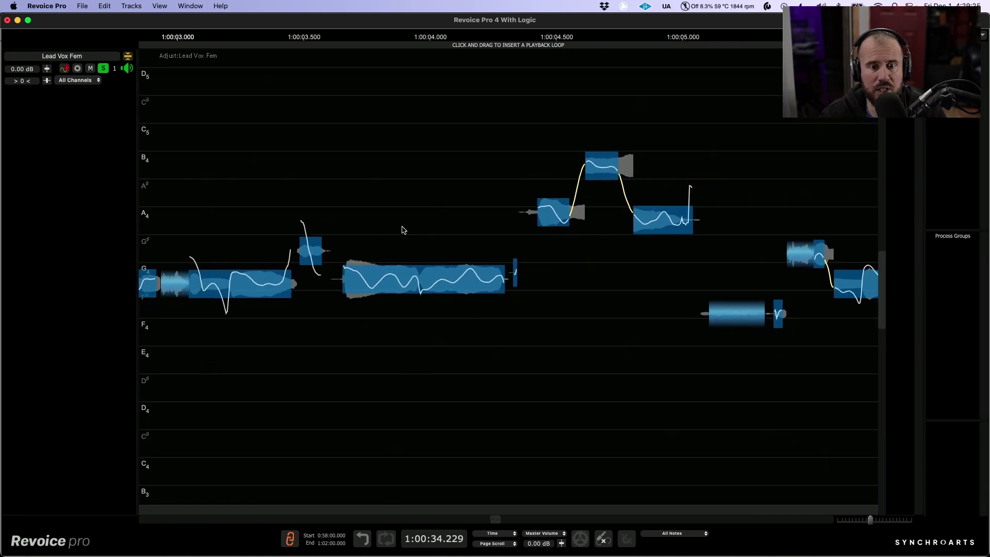
{"action": "scroll", "coordinate": [416, 246], "scroll_direction": "up", "scroll_amount": 4}
{"action": "scroll", "coordinate": [449, 261], "scroll_direction": "down", "scroll_amount": 2}
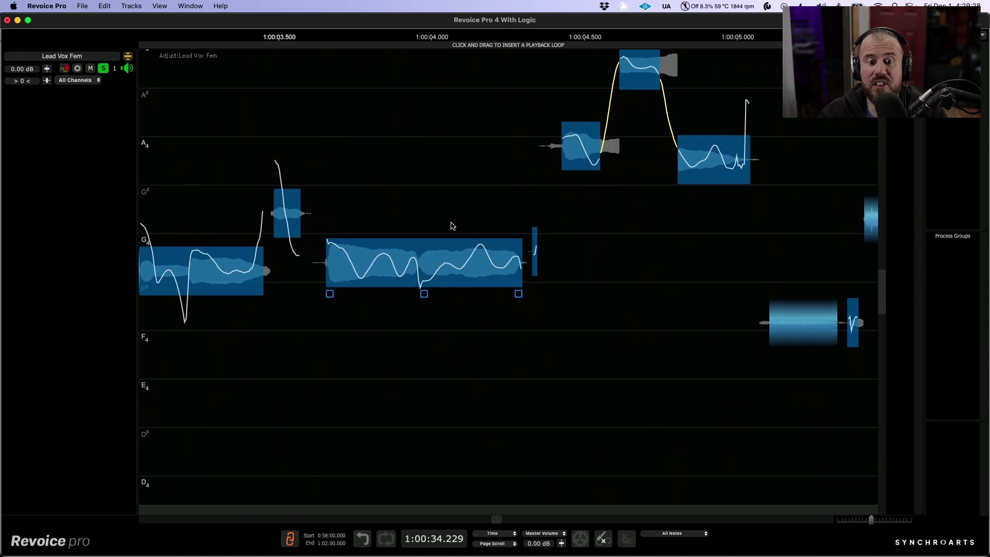
{"action": "left_click", "coordinate": [449, 261]}
{"action": "mouse_move", "coordinate": [540, 309]}
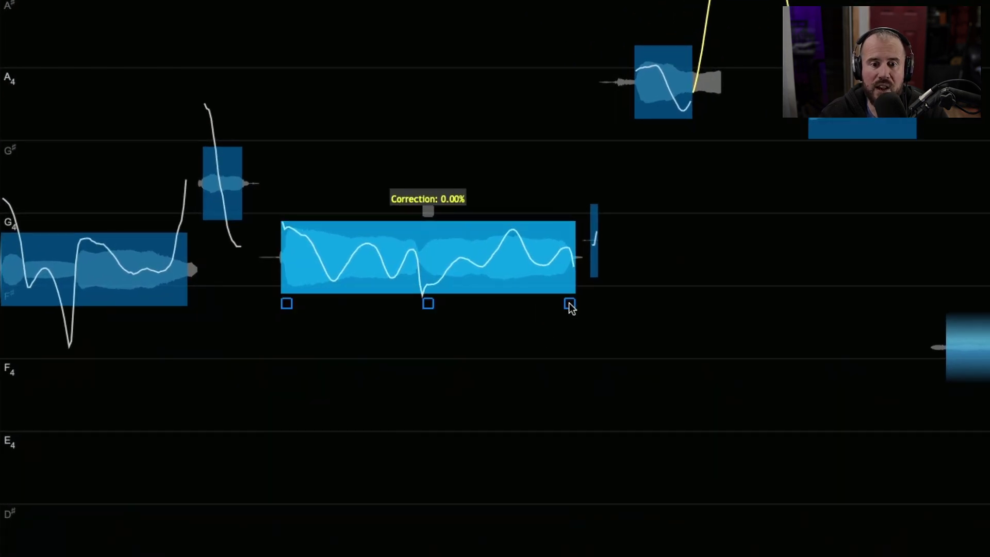
{"action": "left_click_drag", "start_coordinate": [570, 306], "coordinate": [556, 342]}
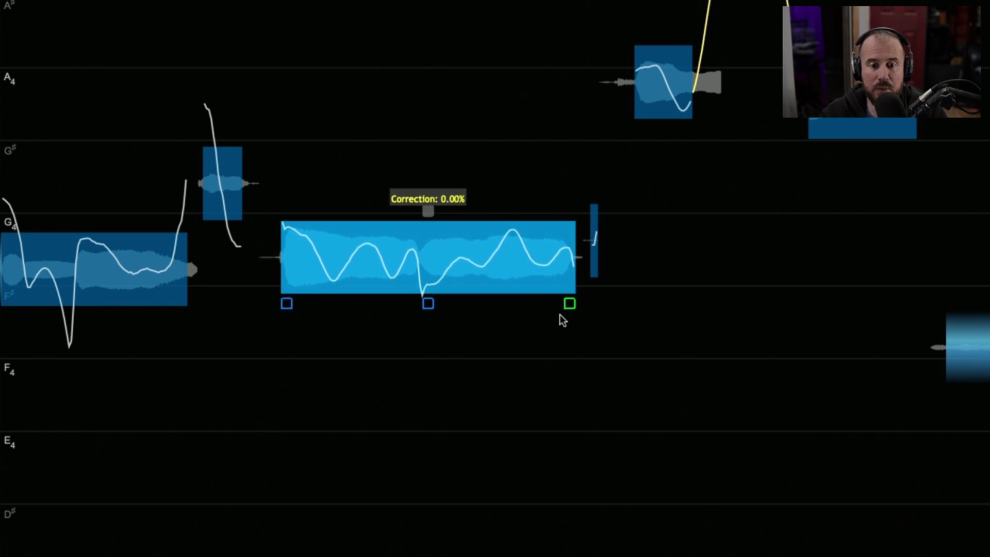
{"action": "left_click_drag", "start_coordinate": [563, 283], "coordinate": [577, 76]}
{"action": "mouse_move", "coordinate": [327, 278]}
{"action": "left_click_drag", "start_coordinate": [287, 298], "coordinate": [327, 212]}
{"action": "mouse_move", "coordinate": [433, 294]}
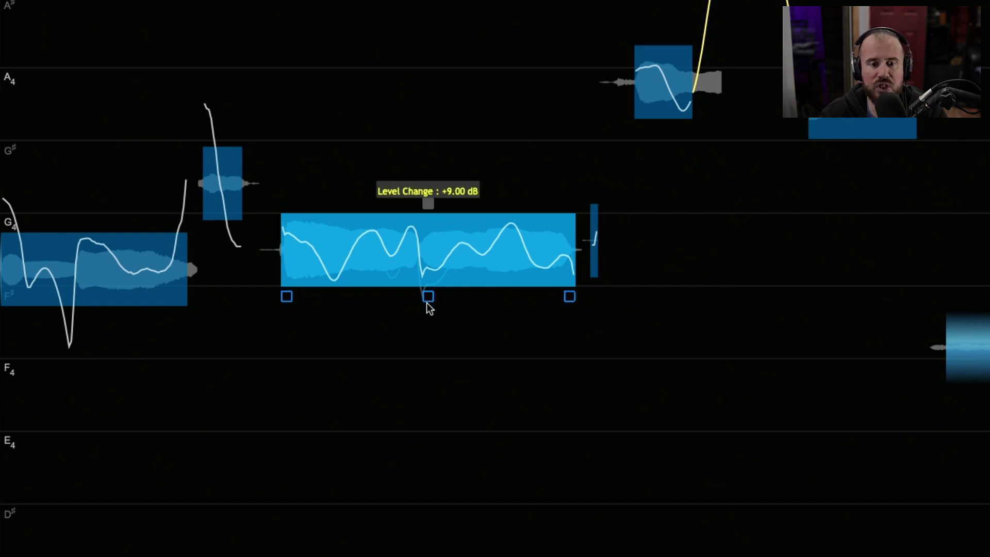
{"action": "left_click_drag", "start_coordinate": [427, 295], "coordinate": [429, 418]}
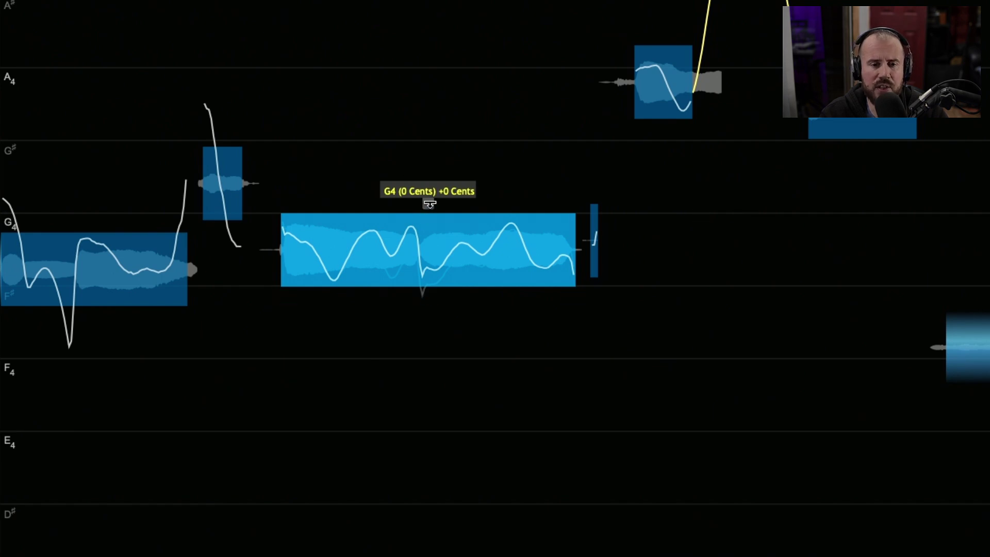
{"action": "left_click_drag", "start_coordinate": [430, 204], "coordinate": [426, 258]}
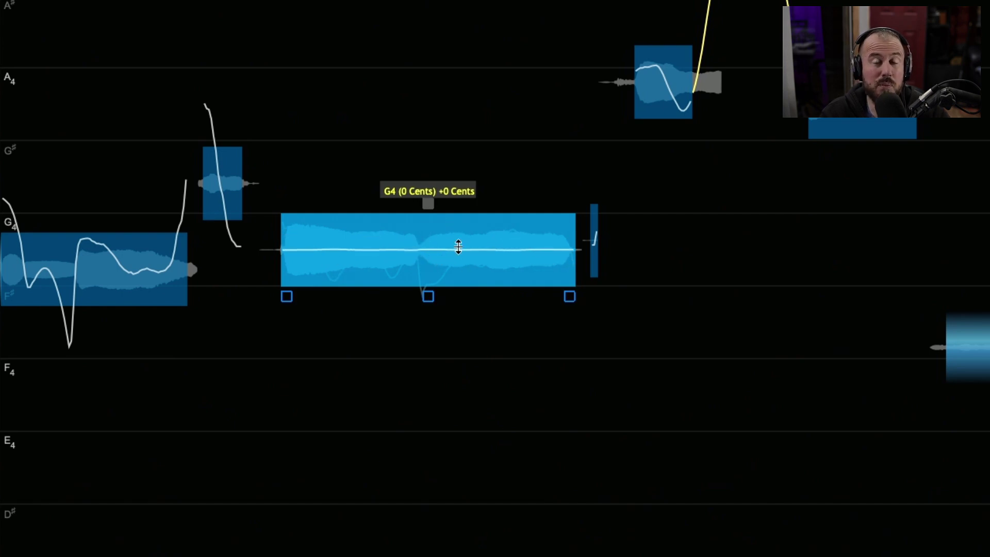
{"action": "key", "text": "ctrl+z"}
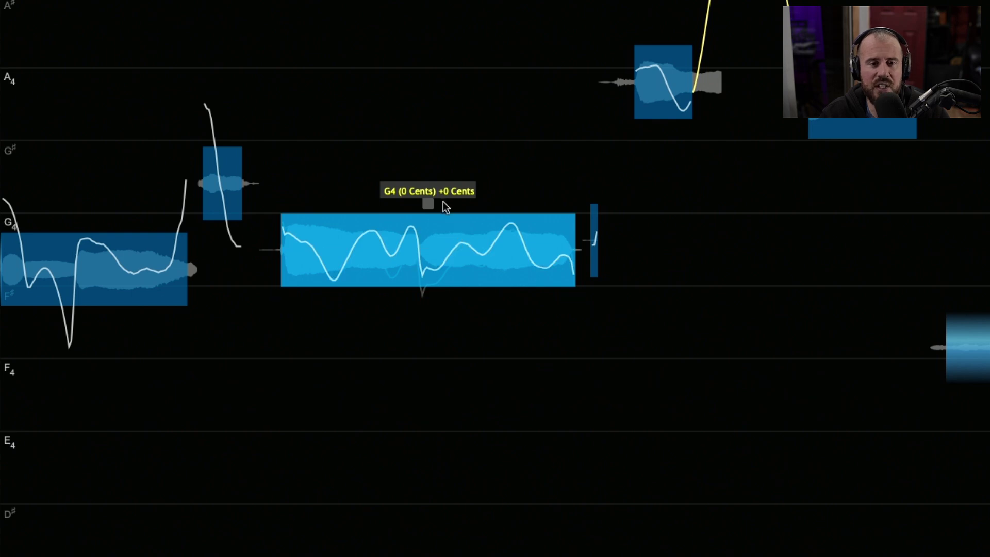
{"action": "left_click_drag", "start_coordinate": [430, 175], "coordinate": [432, 98]}
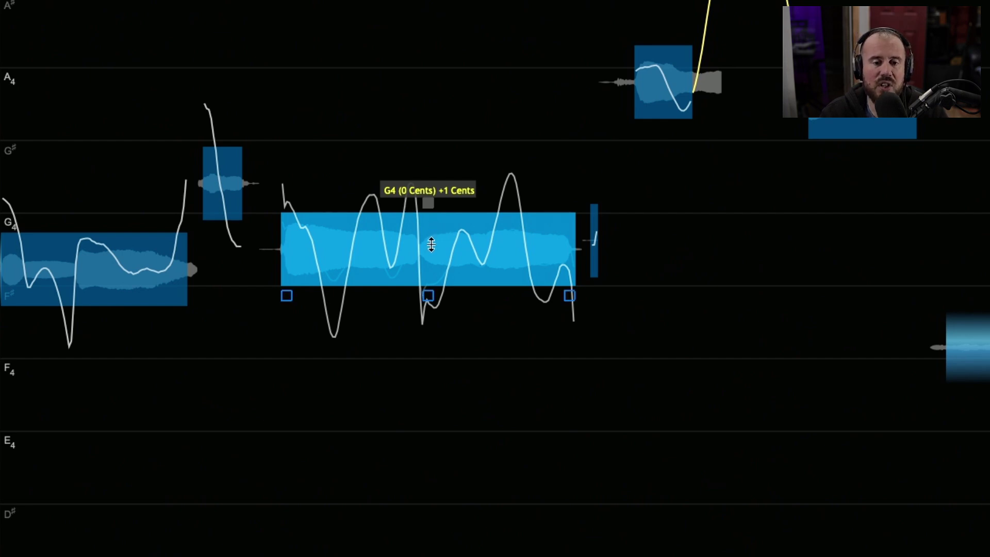
{"action": "mouse_move", "coordinate": [430, 243]}
{"action": "left_mouse_down"}
{"action": "mouse_move", "coordinate": [433, 201]}
{"action": "mouse_move", "coordinate": [418, 279]}
{"action": "mouse_move", "coordinate": [420, 217]}
{"action": "mouse_move", "coordinate": [420, 232]}
{"action": "left_mouse_up"}
{"action": "right_click", "coordinate": [437, 237]}
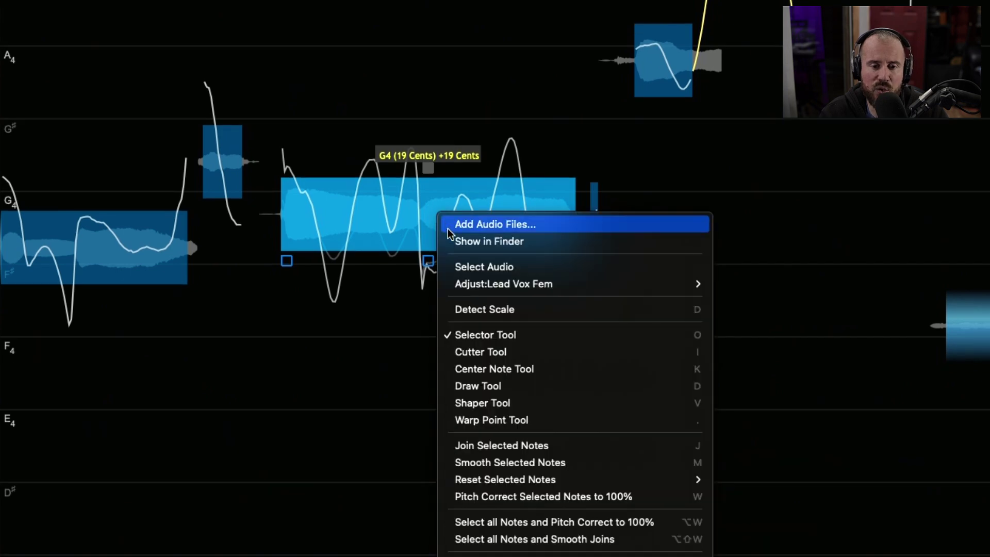
{"action": "mouse_move", "coordinate": [465, 500]}
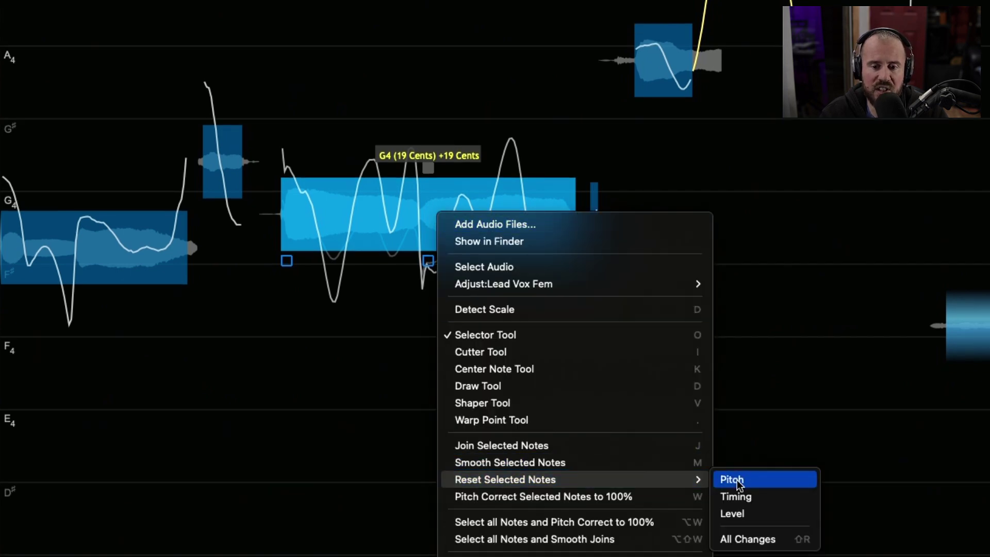
{"action": "left_click", "coordinate": [759, 539]}
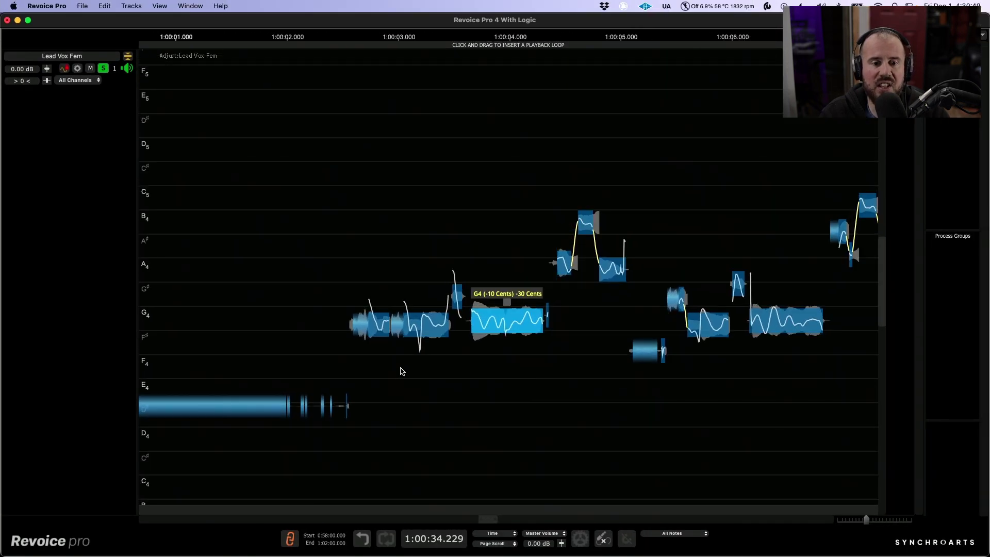
Step: Select all Lead Vox Fem notes and apply Center Note correction at 90.6% with 0.0% drift
{"action": "scroll", "coordinate": [413, 377], "scroll_direction": "right", "scroll_amount": 5}
{"action": "scroll", "coordinate": [413, 377], "scroll_direction": "down", "scroll_amount": 3}
{"action": "scroll", "coordinate": [425, 382], "scroll_direction": "right", "scroll_amount": 3}
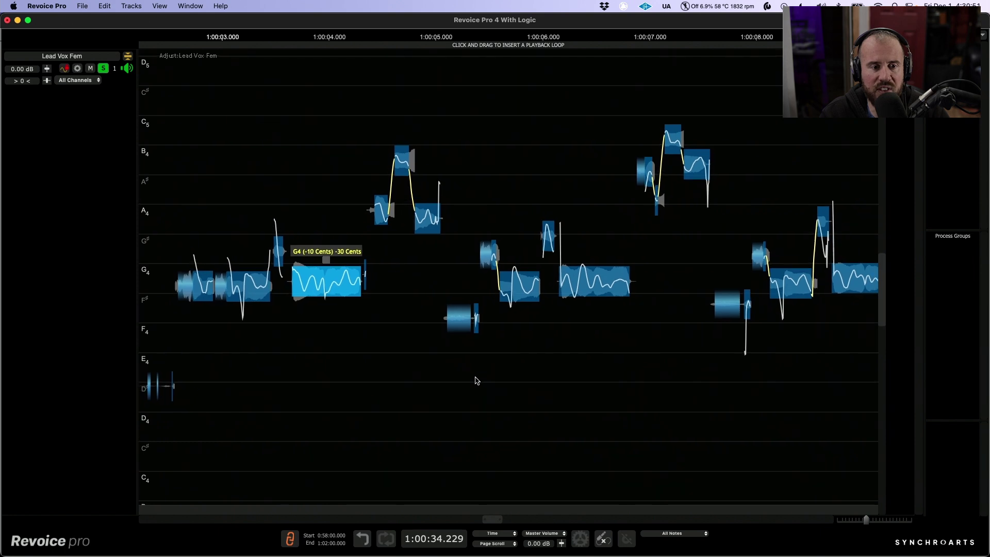
{"action": "key", "text": "super+a"}
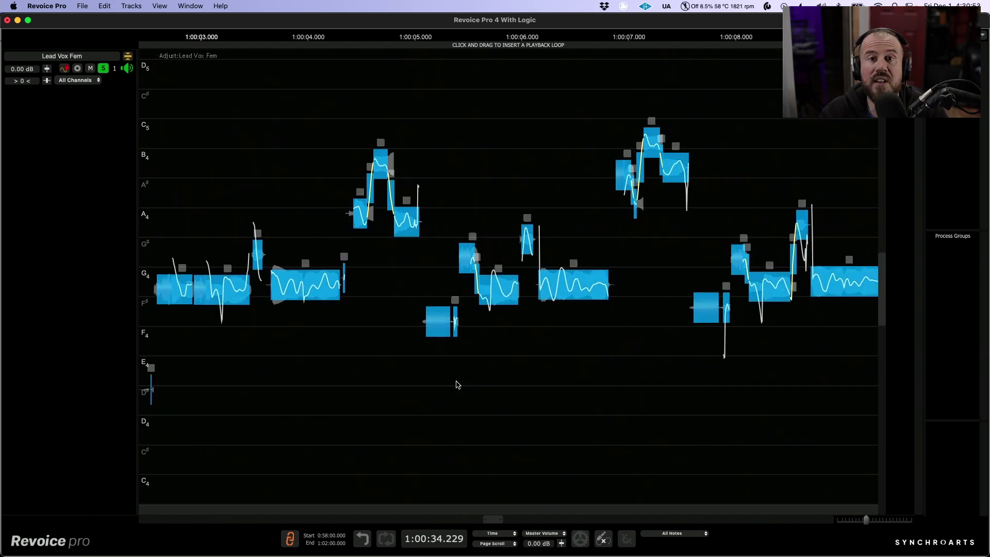
{"action": "right_click", "coordinate": [404, 288]}
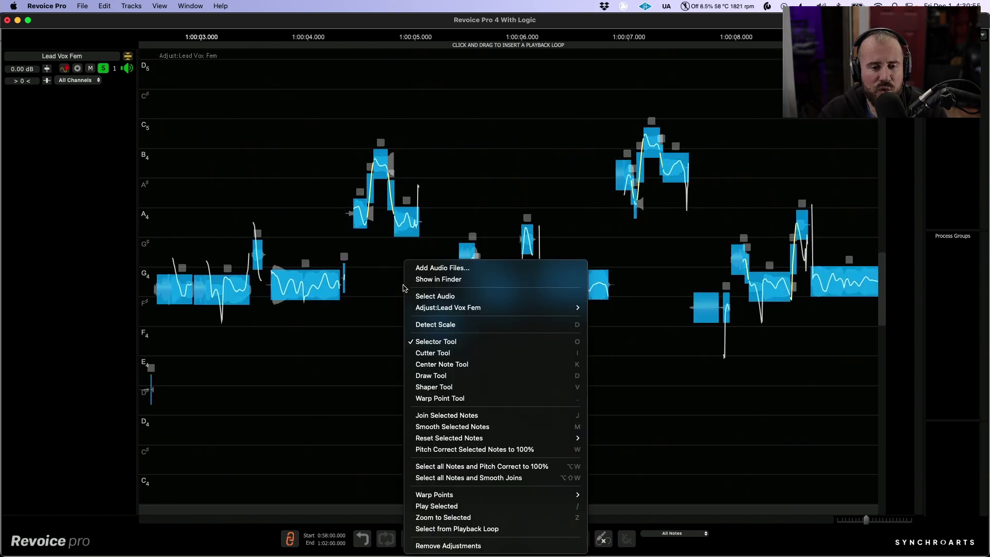
{"action": "left_click", "coordinate": [443, 364]}
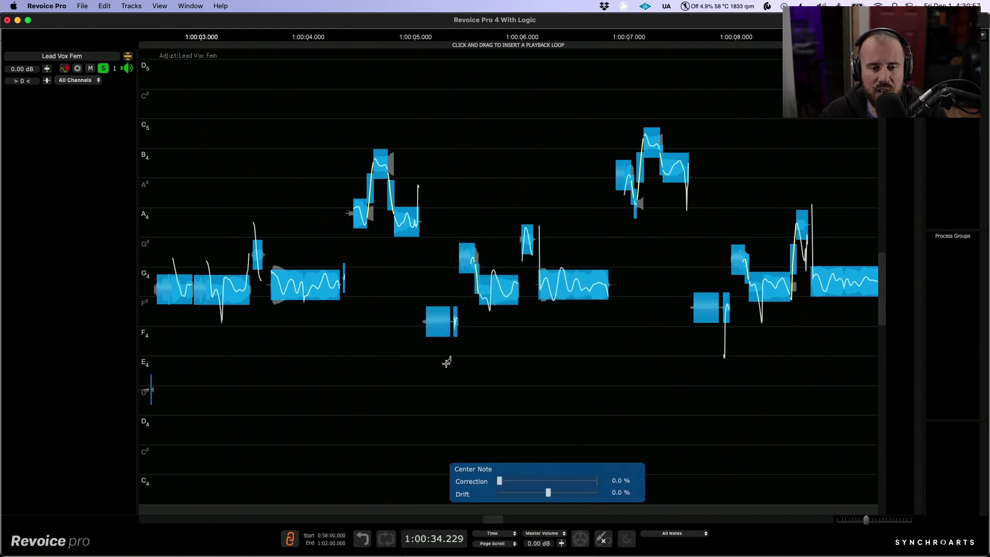
{"action": "left_click_drag", "start_coordinate": [500, 479], "coordinate": [588, 477]}
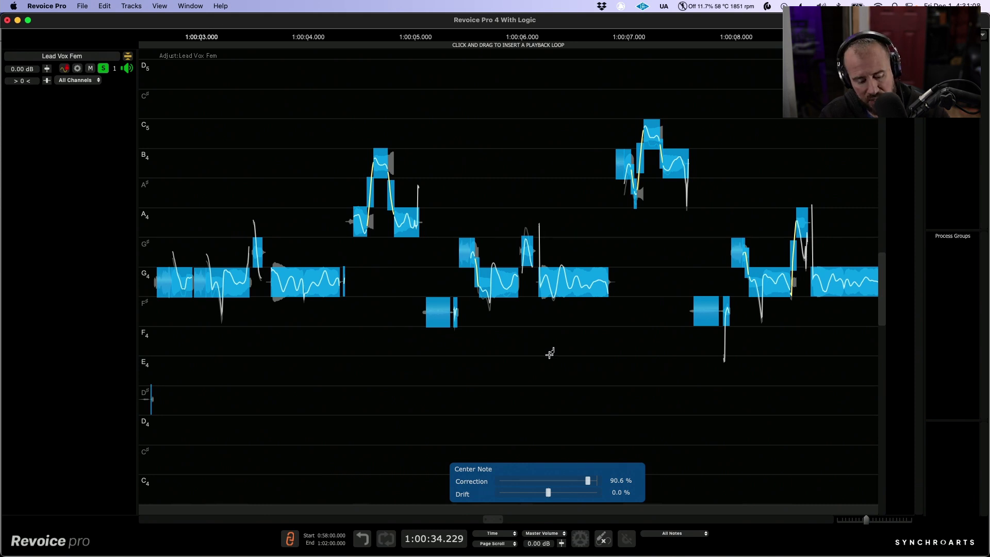
{"action": "scroll", "coordinate": [557, 354], "scroll_direction": "down", "scroll_amount": 5}
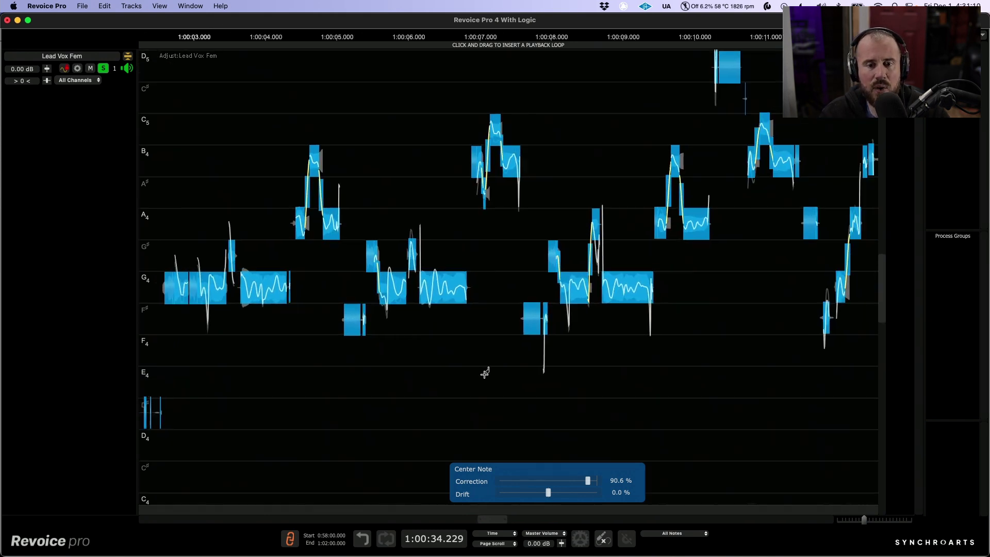
{"action": "scroll", "coordinate": [489, 376], "scroll_direction": "right", "scroll_amount": 3}
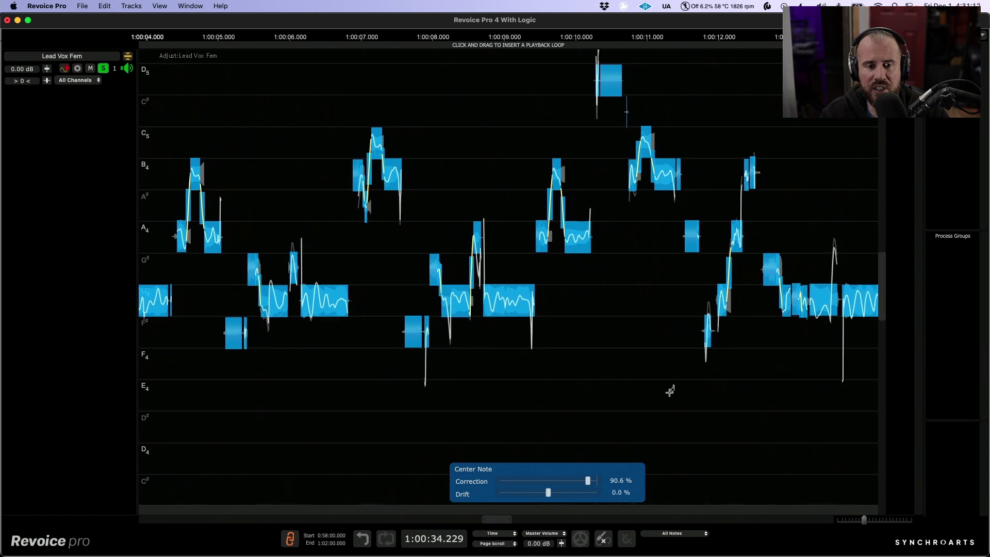
{"action": "scroll", "coordinate": [679, 392], "scroll_direction": "left", "scroll_amount": 5}
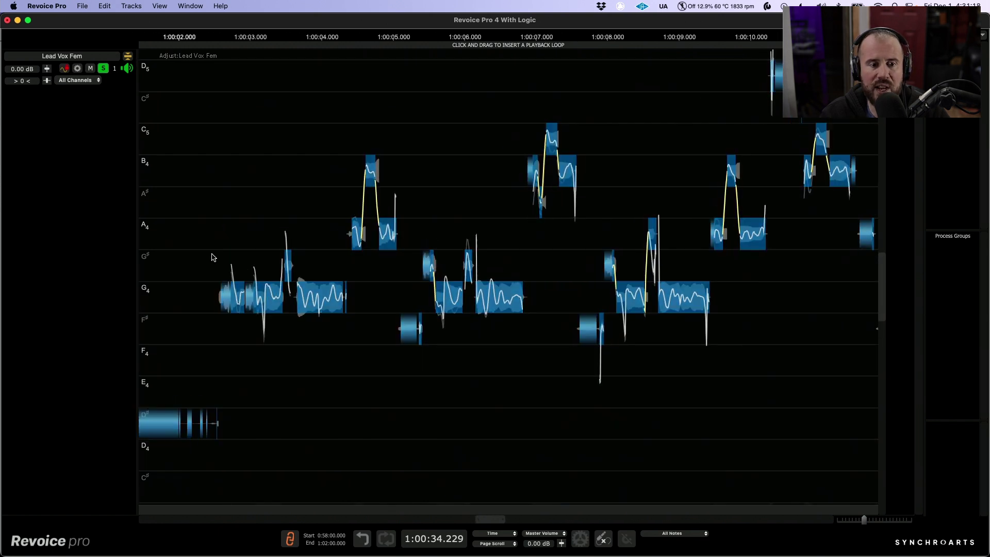
Step: Play the tuned lead vocal from 1:00:02.470 with all notes deselected
{"action": "left_click", "coordinate": [211, 257]}
{"action": "scroll", "coordinate": [418, 411], "scroll_direction": "right", "scroll_amount": 3}
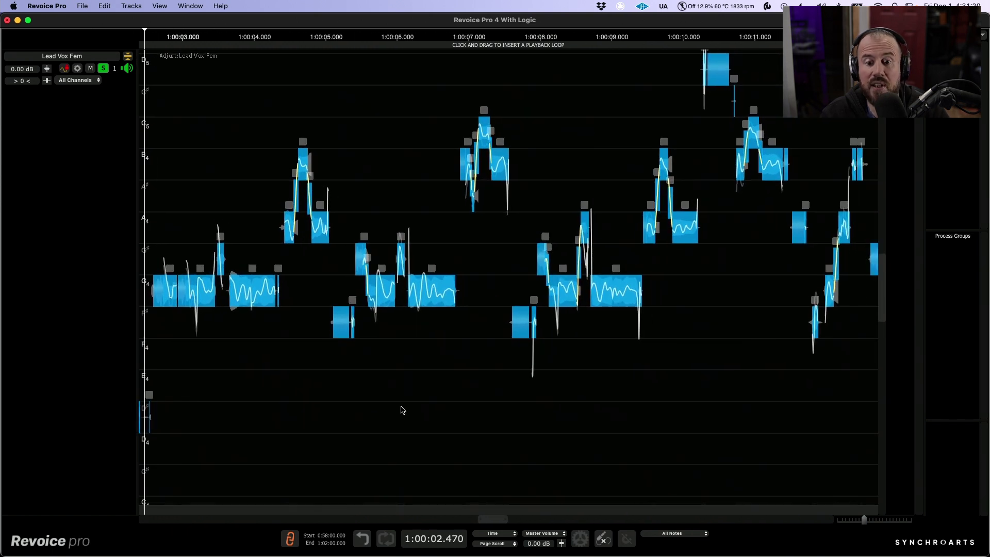
{"action": "left_click", "coordinate": [403, 410]}
{"action": "scroll", "coordinate": [441, 423], "scroll_direction": "up", "scroll_amount": 3}
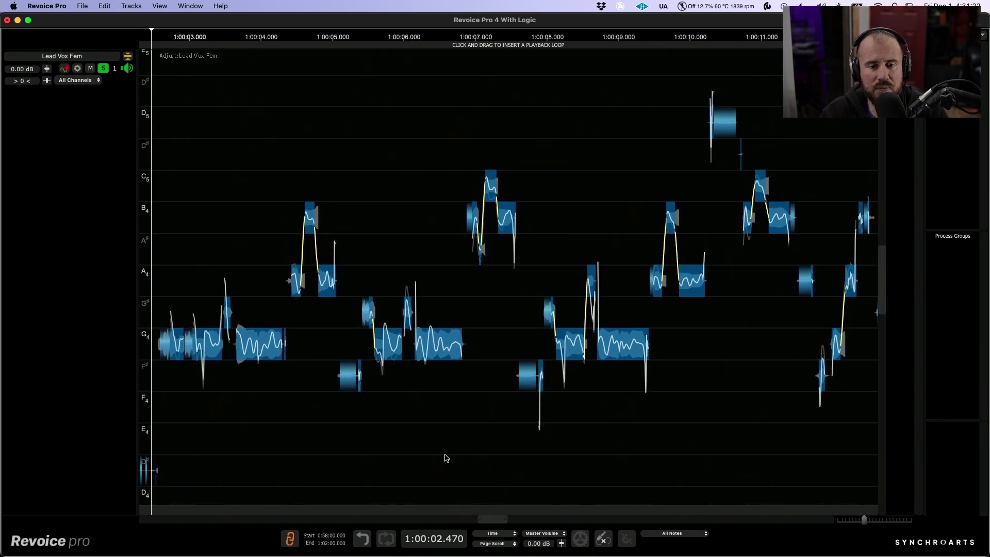
{"action": "key", "text": "space"}
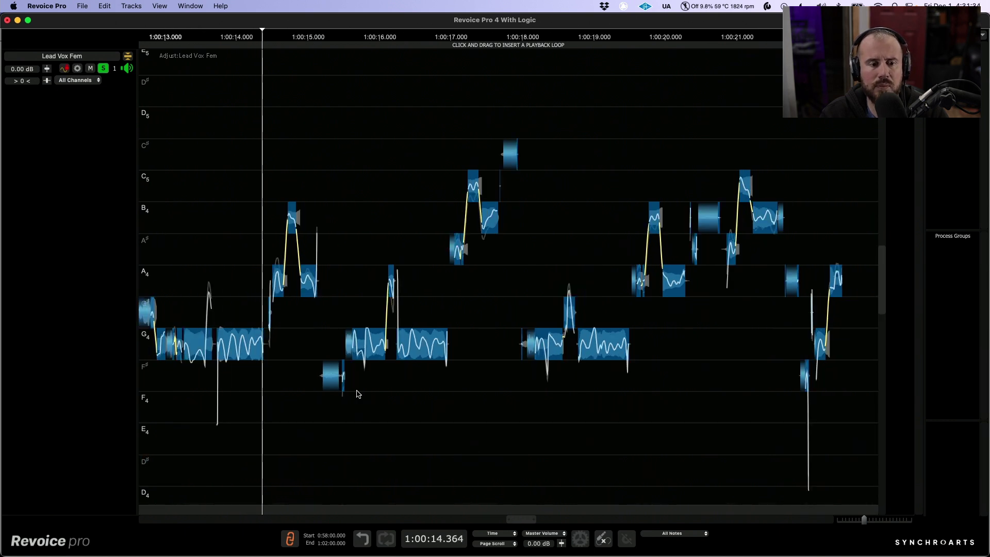
Step: Zoom in on the wavering long G4 note near 1:00:13.5
{"action": "scroll", "coordinate": [298, 376], "scroll_direction": "up", "scroll_amount": 5}
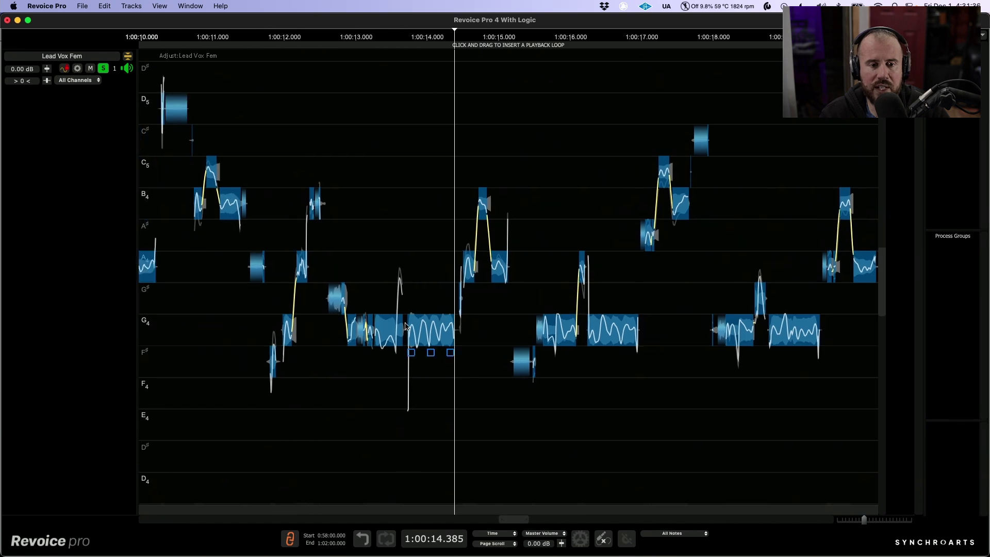
{"action": "scroll", "coordinate": [553, 322], "scroll_direction": "up", "scroll_amount": 3}
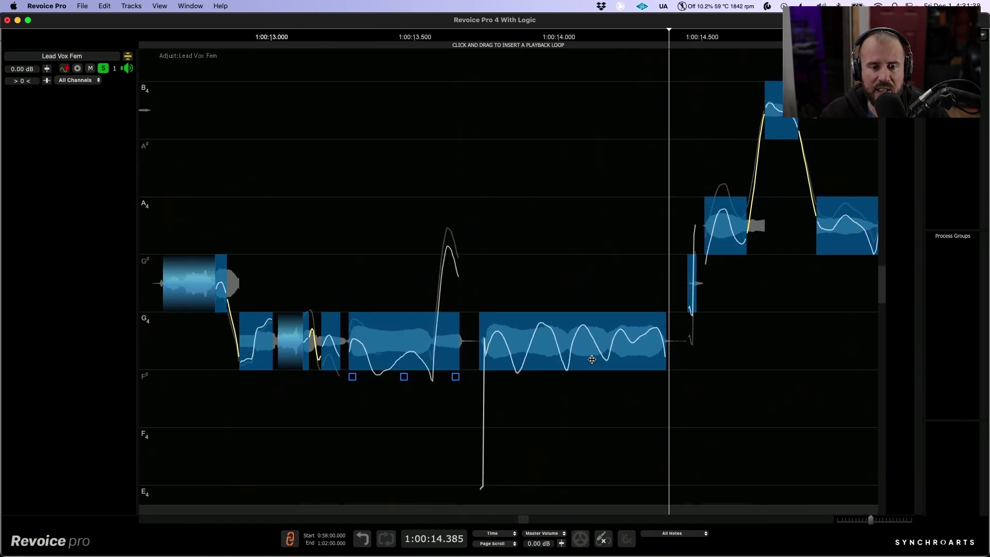
{"action": "scroll", "coordinate": [379, 335], "scroll_direction": "down", "scroll_amount": 2}
{"action": "scroll", "coordinate": [379, 335], "scroll_direction": "left", "scroll_amount": 2}
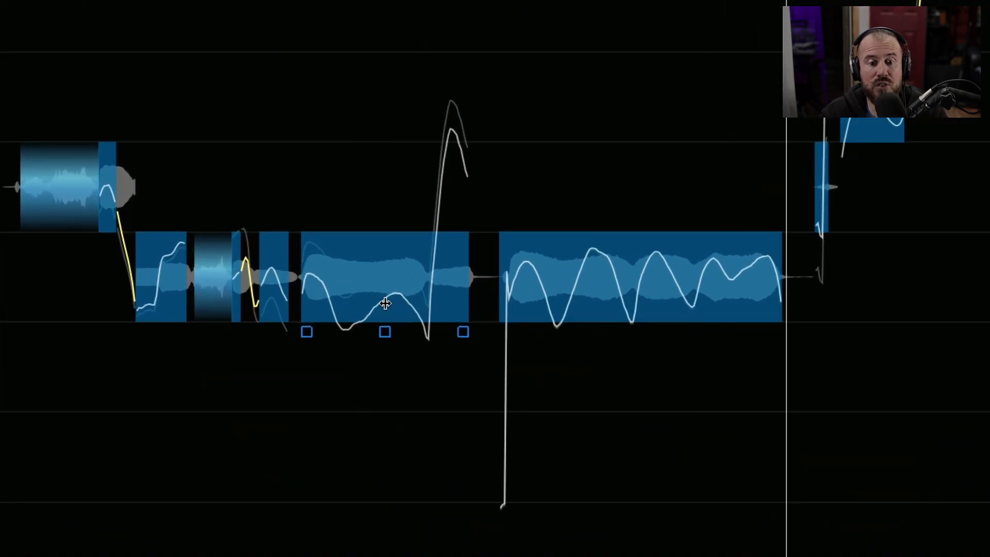
Step: Cut the long G4 note where the pitch jumps, snap its main part onto G4, and replay
{"action": "right_click", "coordinate": [386, 303]}
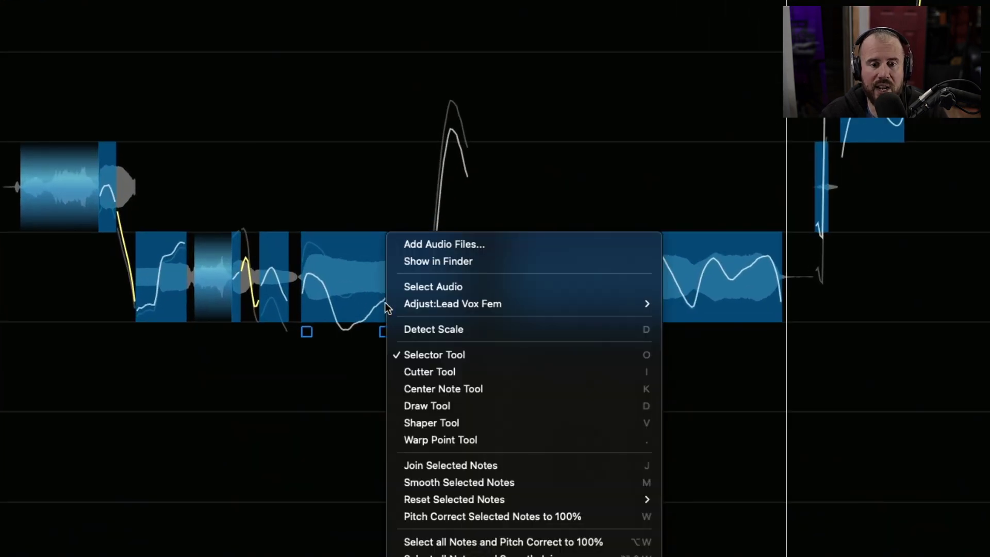
{"action": "left_click", "coordinate": [428, 371]}
{"action": "left_click", "coordinate": [428, 324]}
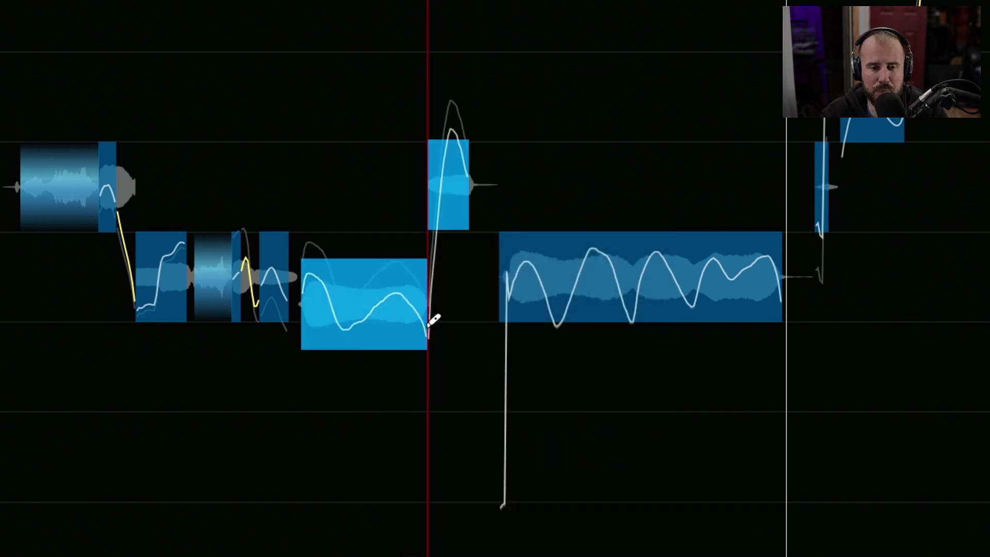
{"action": "right_click", "coordinate": [434, 320]}
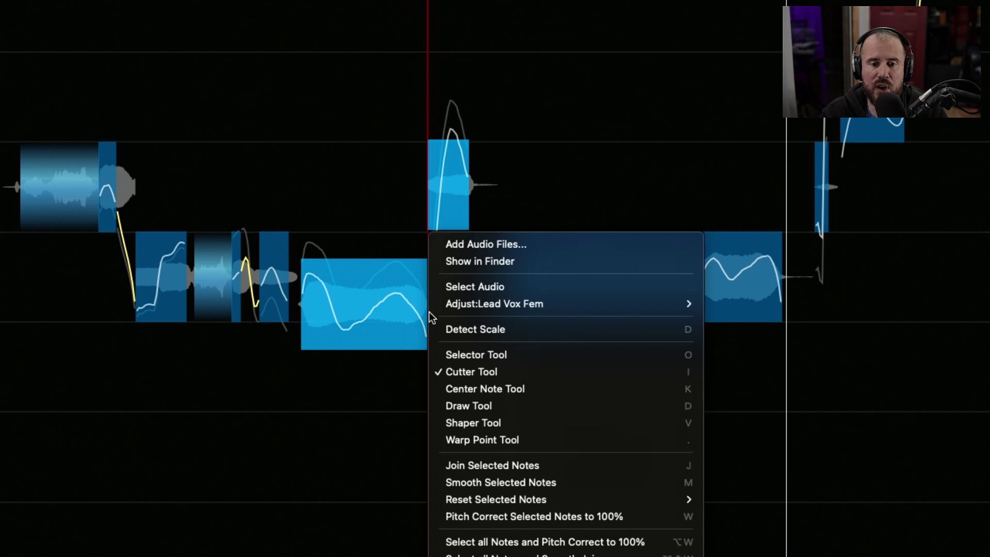
{"action": "left_click", "coordinate": [454, 355]}
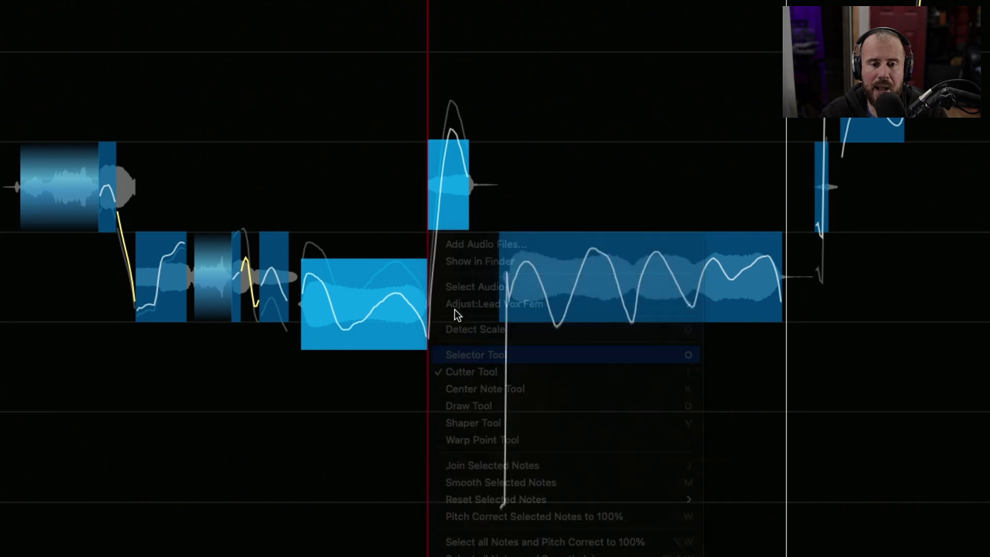
{"action": "double_click", "coordinate": [366, 297]}
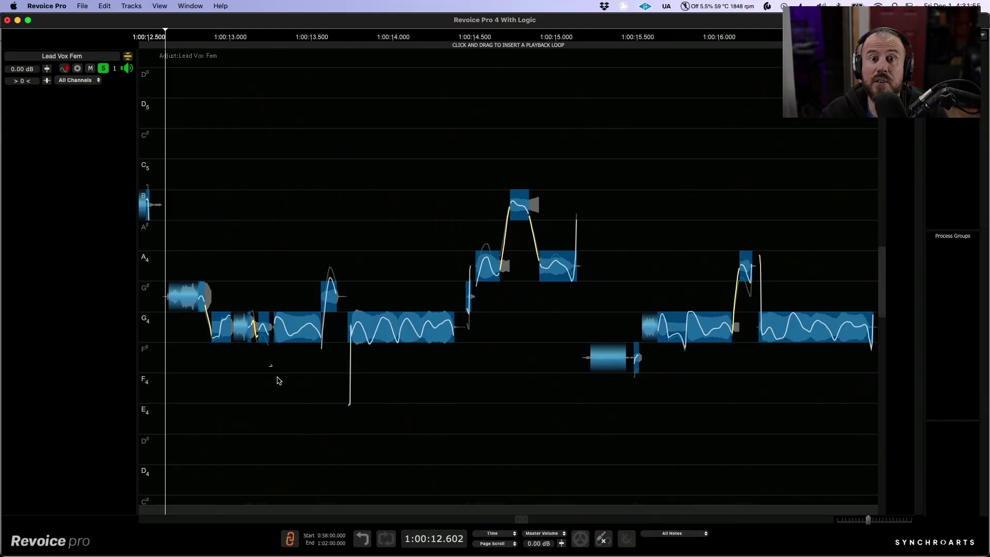
{"action": "key", "text": "space"}
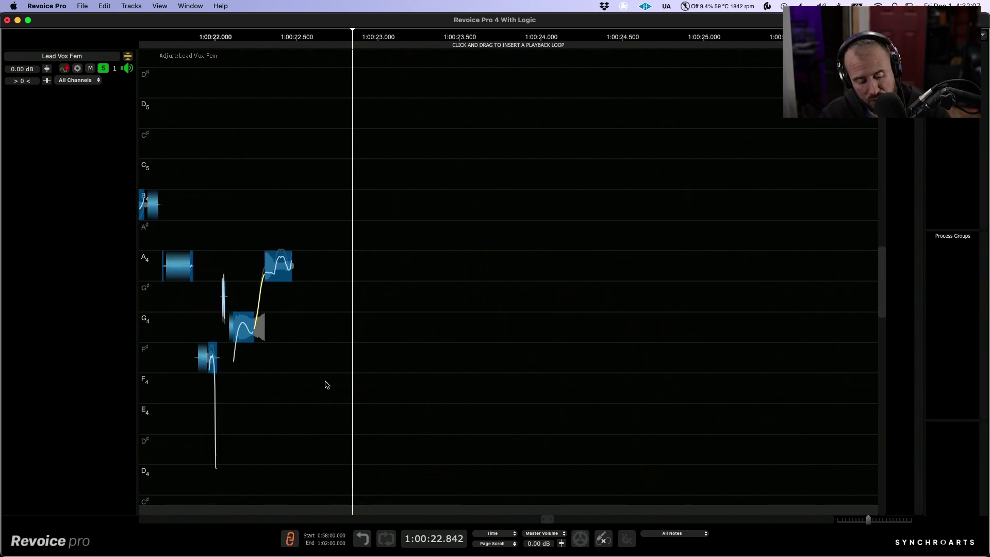
Step: Zoom out and collapse Lead Vox Fem to its normal lane, revealing Lead Vox Male beneath
{"action": "scroll", "coordinate": [321, 390], "scroll_direction": "down", "scroll_amount": 3}
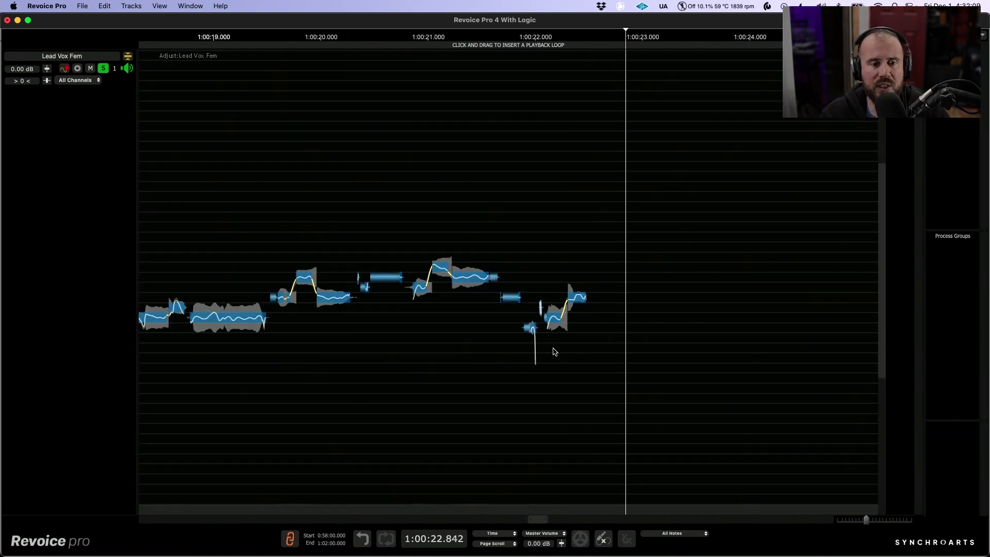
{"action": "scroll", "coordinate": [591, 350], "scroll_direction": "down", "scroll_amount": 5}
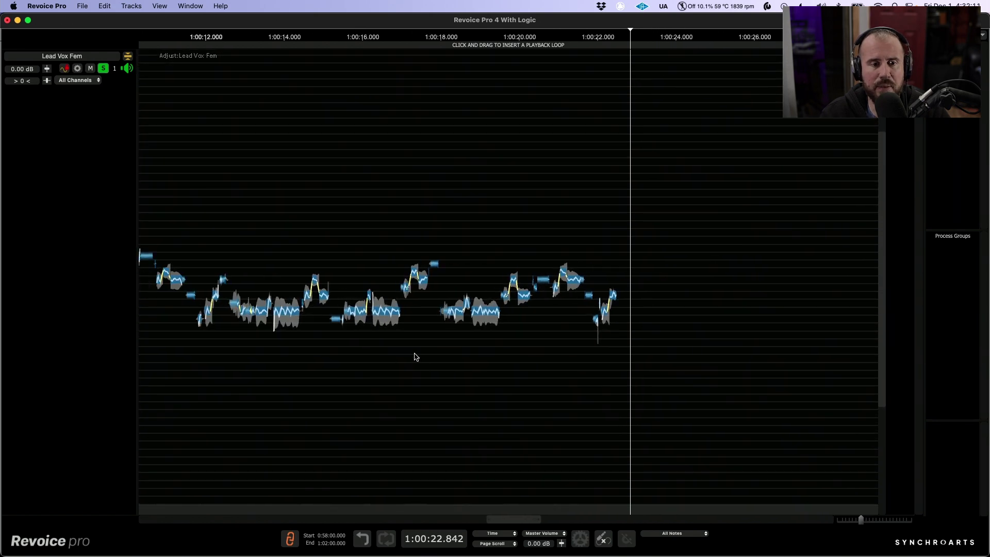
{"action": "scroll", "coordinate": [423, 353], "scroll_direction": "down", "scroll_amount": 5}
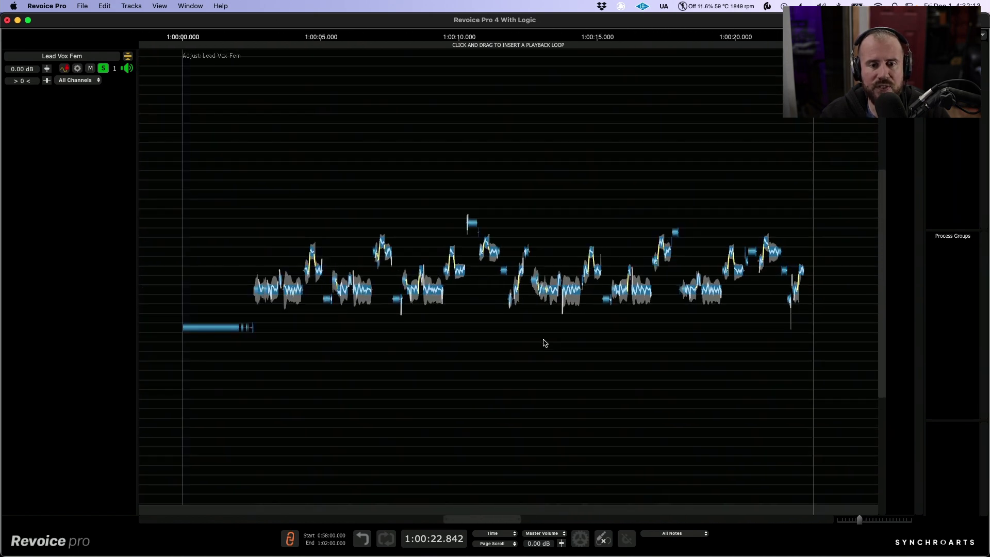
{"action": "left_click", "coordinate": [128, 56]}
{"action": "left_click", "coordinate": [134, 6]}
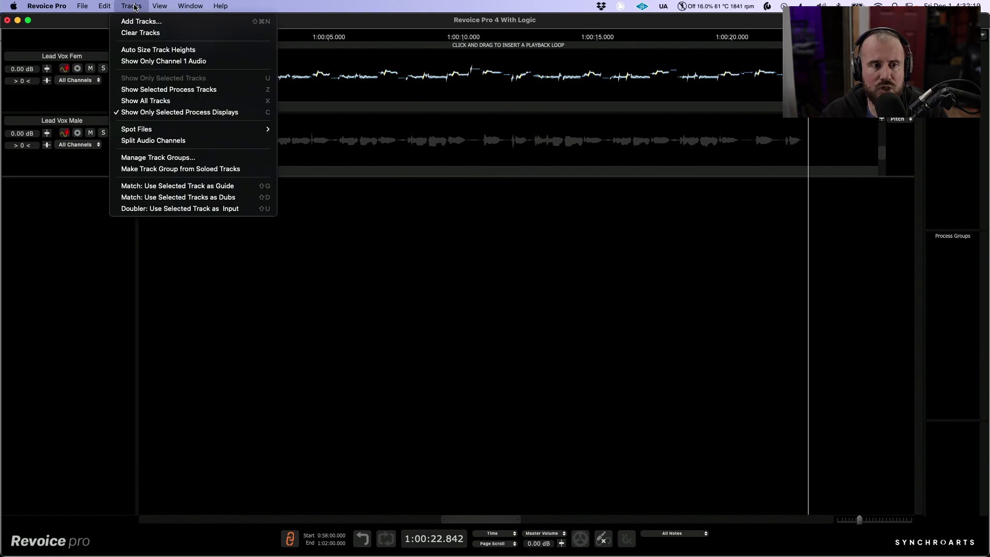
{"action": "left_click", "coordinate": [314, 139]}
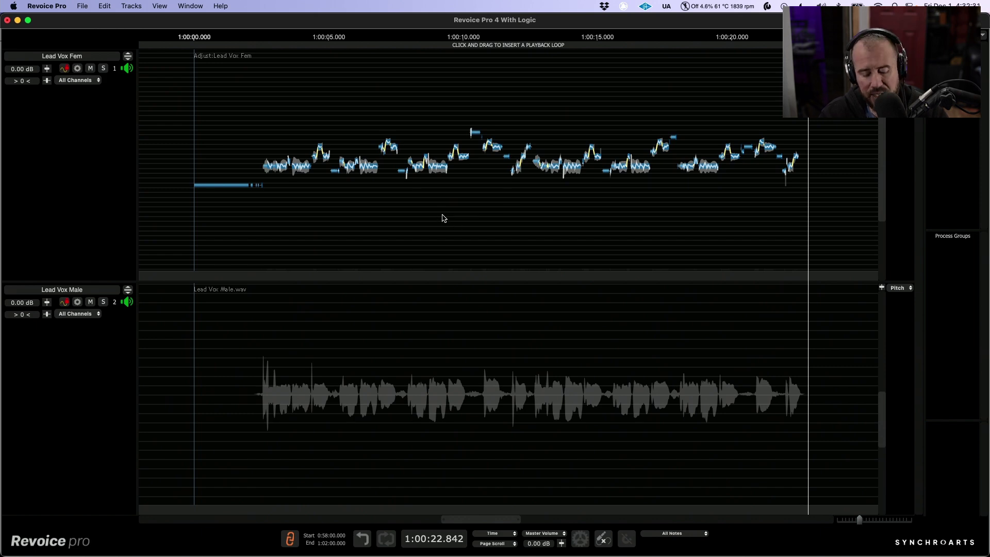
Step: Create a Match Timing / Pitch / Level process with the Slightly Loose-Timing + Pitch Match All Notes preset
{"action": "key", "text": "super+n"}
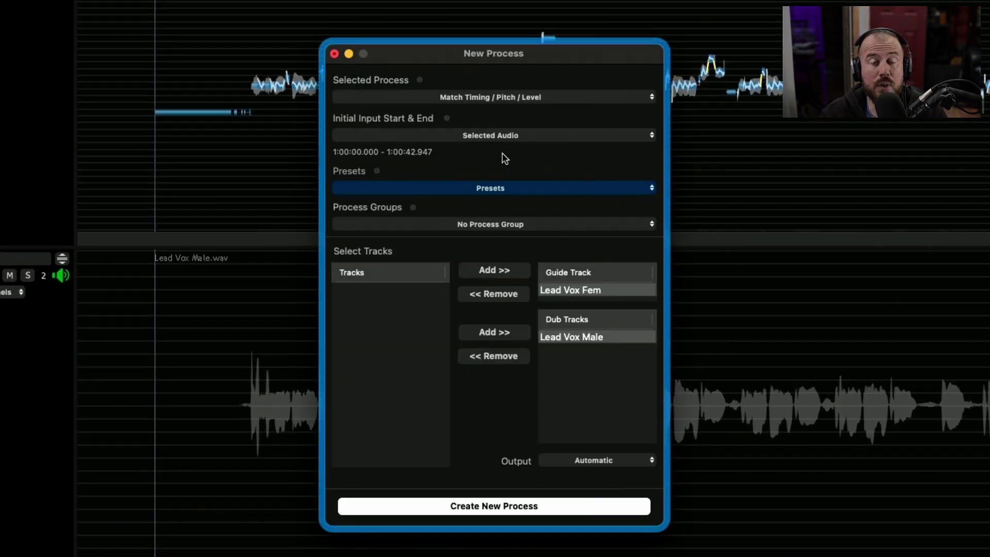
{"action": "left_click", "coordinate": [562, 98]}
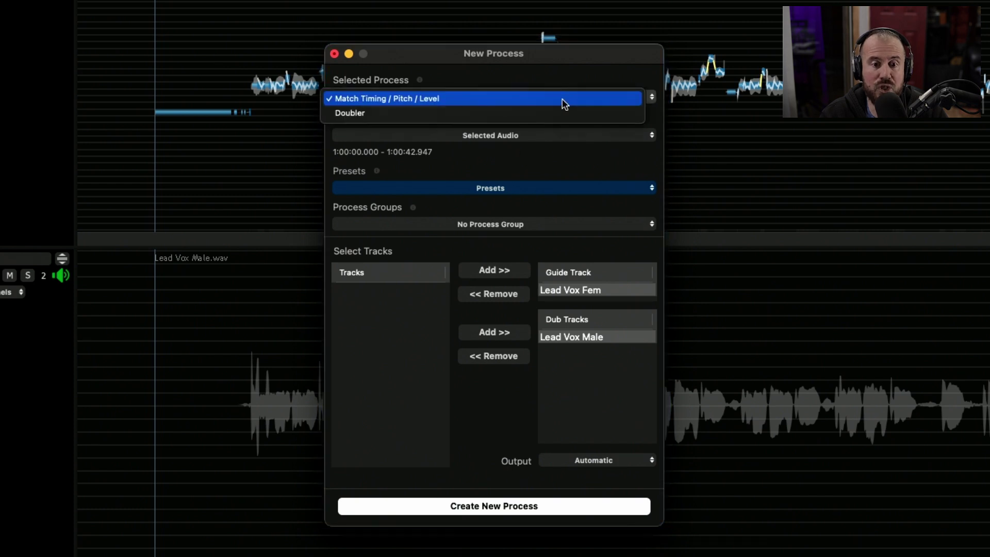
{"action": "left_click", "coordinate": [492, 97]}
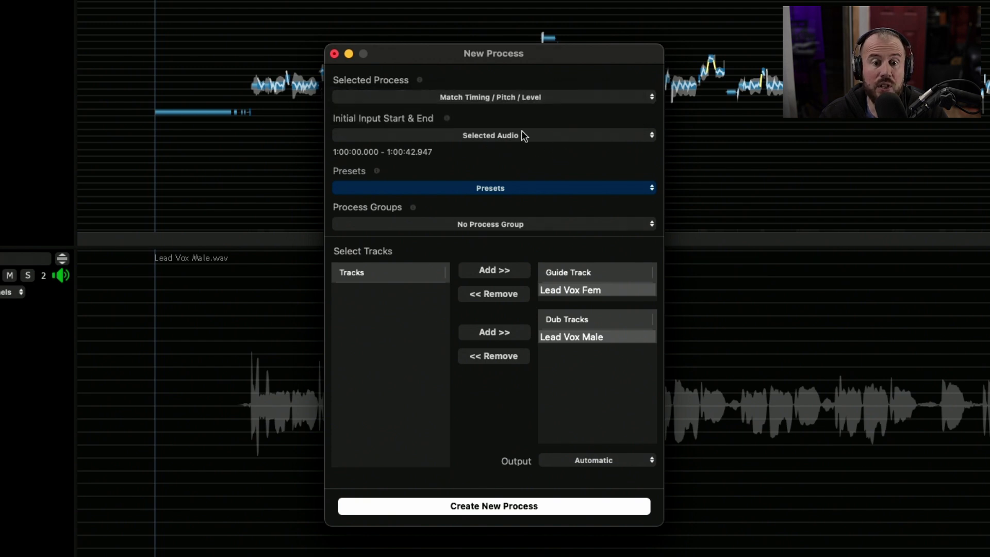
{"action": "left_click", "coordinate": [481, 188]}
{"action": "mouse_move", "coordinate": [522, 206]}
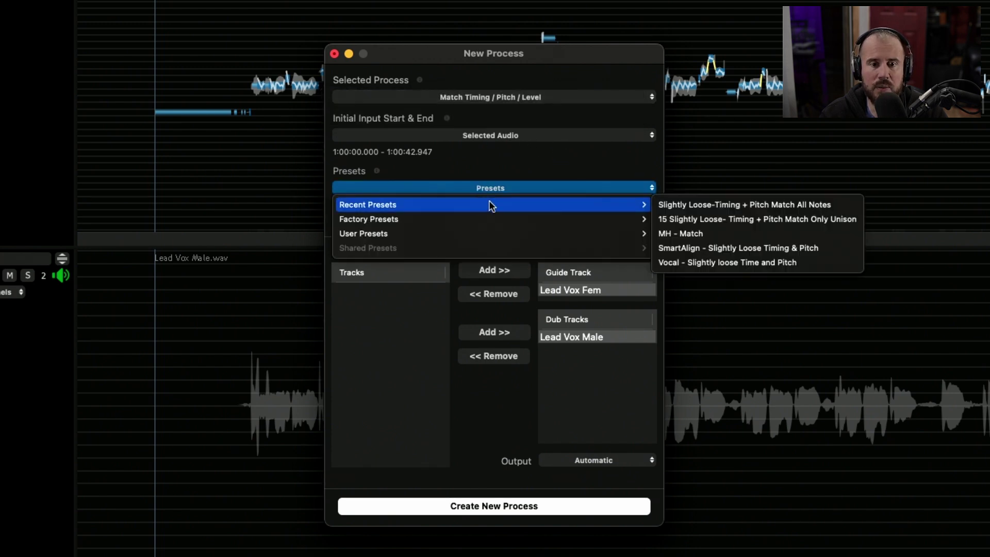
{"action": "left_click", "coordinate": [686, 205]}
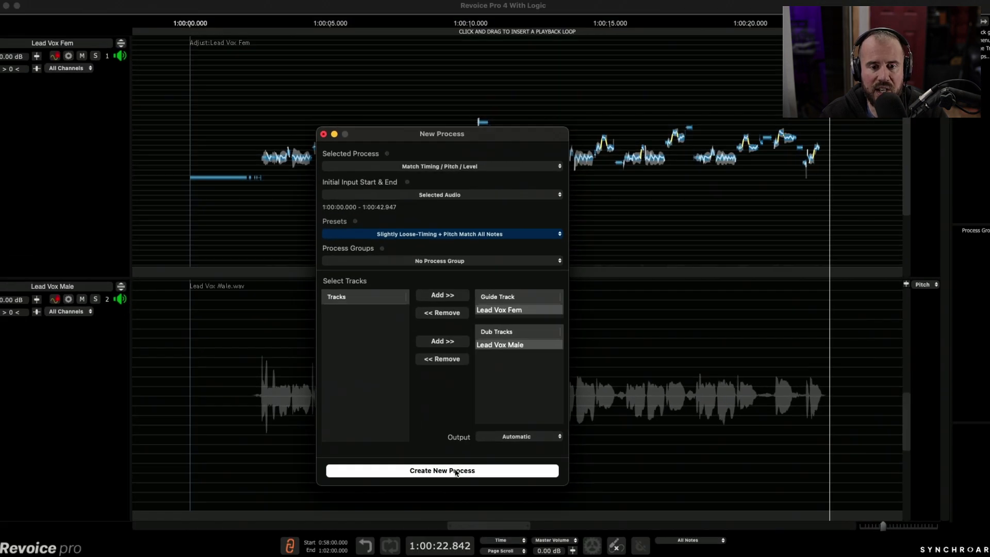
{"action": "left_click", "coordinate": [503, 509]}
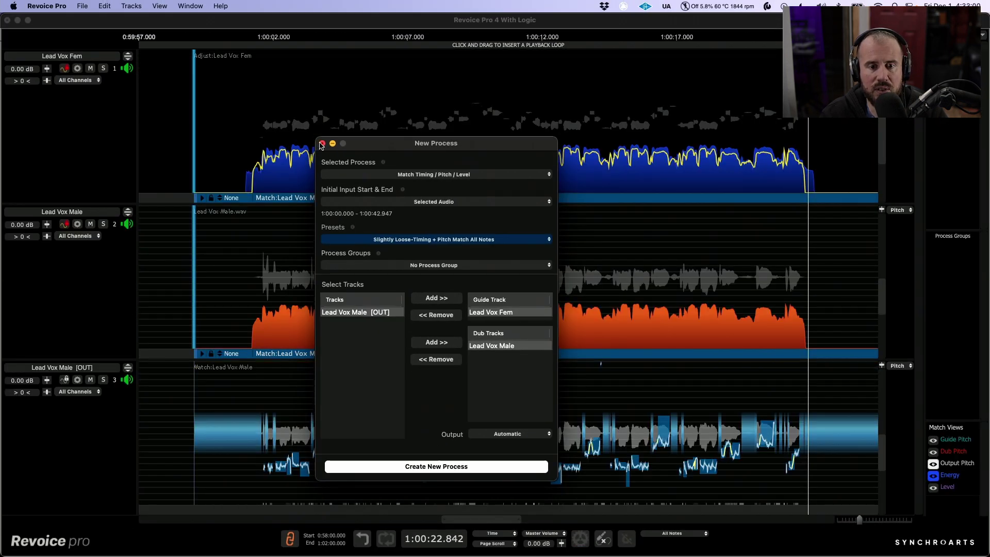
Step: Close New Process, return to Logic, close the RevoiceProLink window, and play from bar 6
{"action": "left_click", "coordinate": [322, 144]}
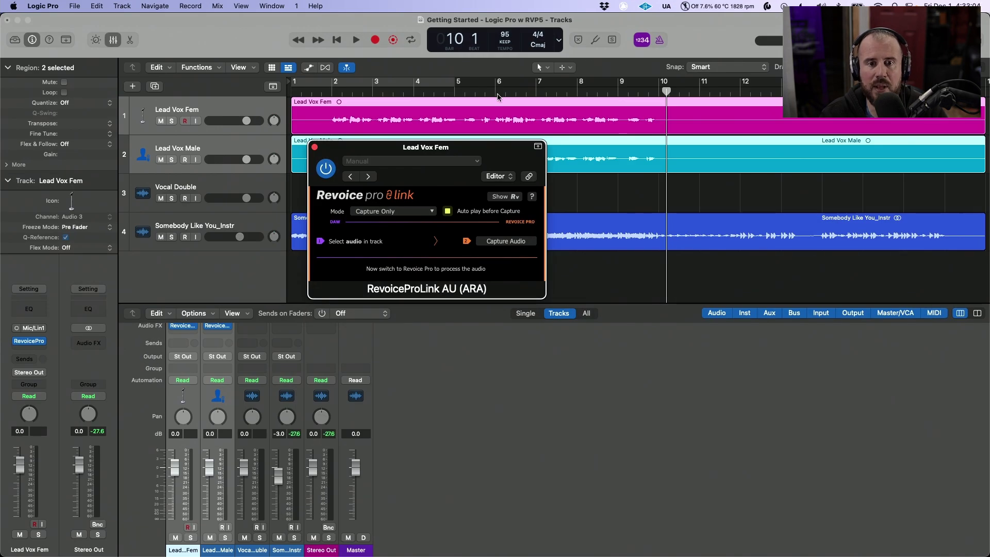
{"action": "left_click", "coordinate": [497, 96]}
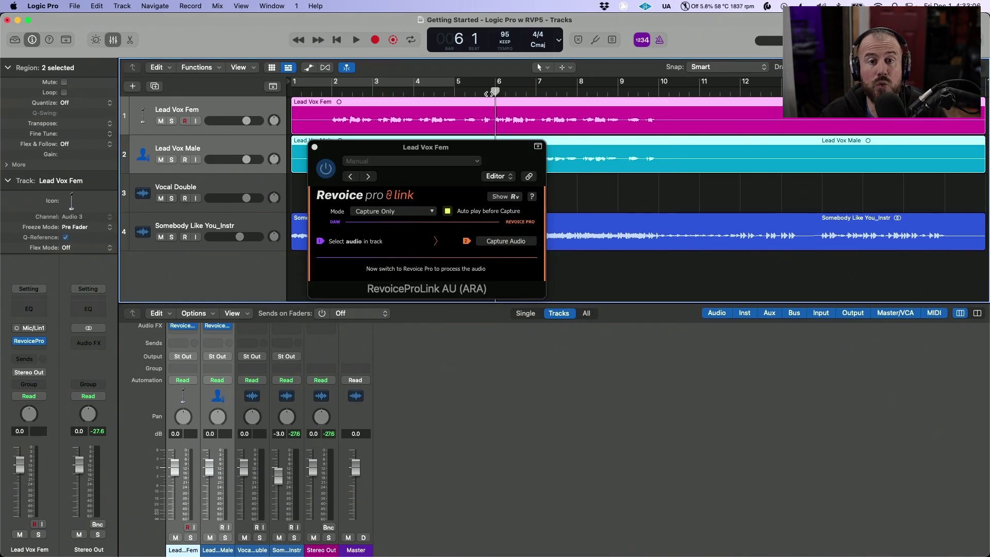
{"action": "left_click", "coordinate": [315, 149]}
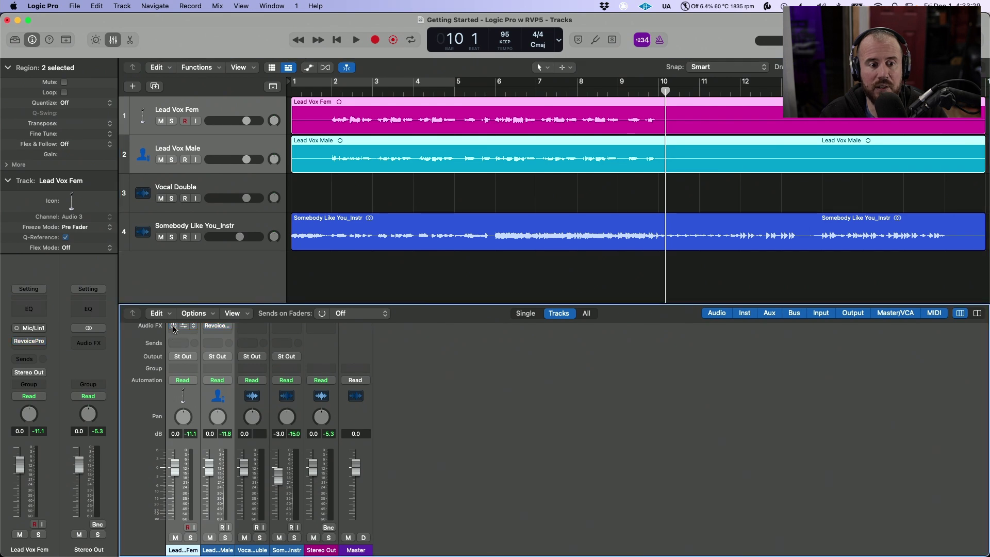
{"action": "double_click", "coordinate": [494, 93]}
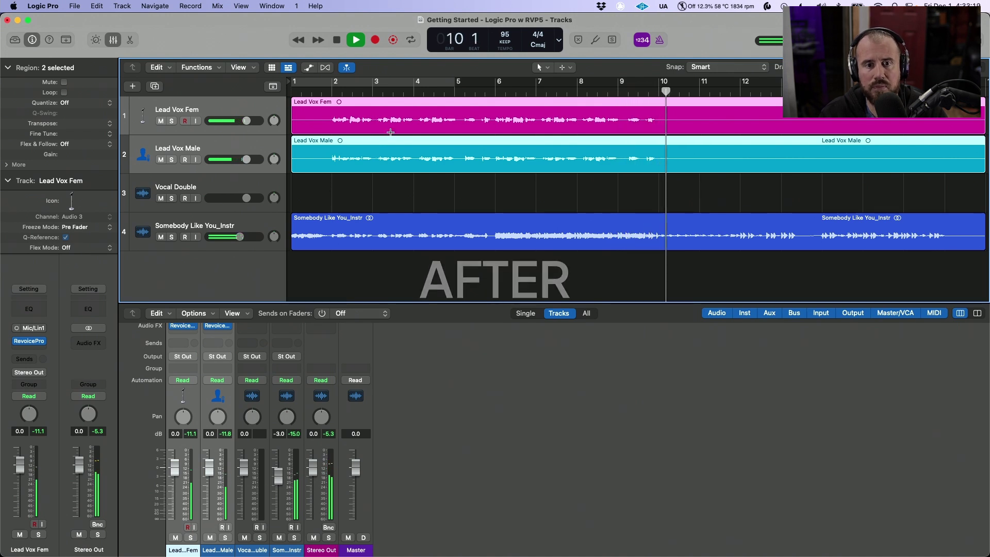
Step: Re-enable Revoice processing and bounce the Lead Vox Fem region in place to a new track
{"action": "key", "text": "space"}
{"action": "left_click", "coordinate": [173, 325]}
{"action": "left_click", "coordinate": [268, 109]}
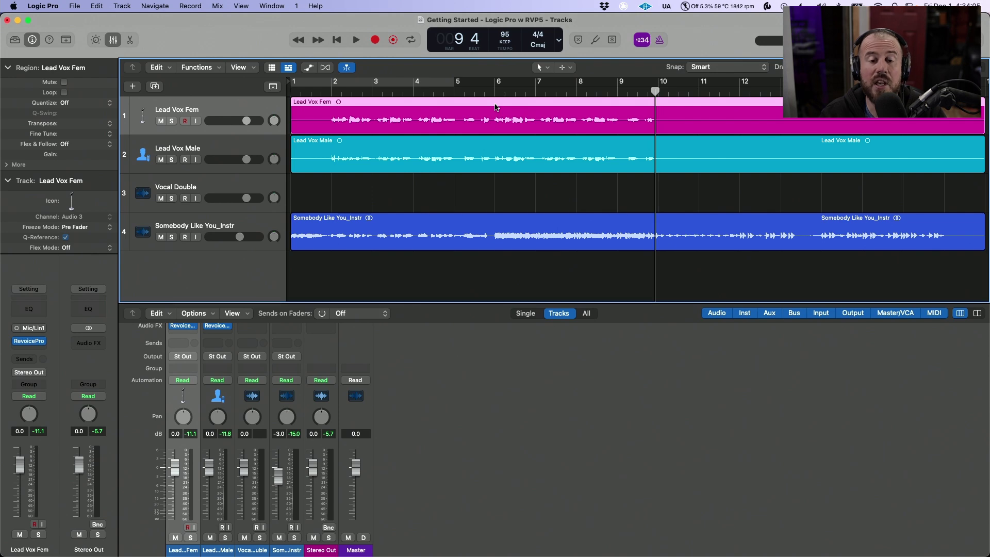
{"action": "right_click", "coordinate": [502, 103]}
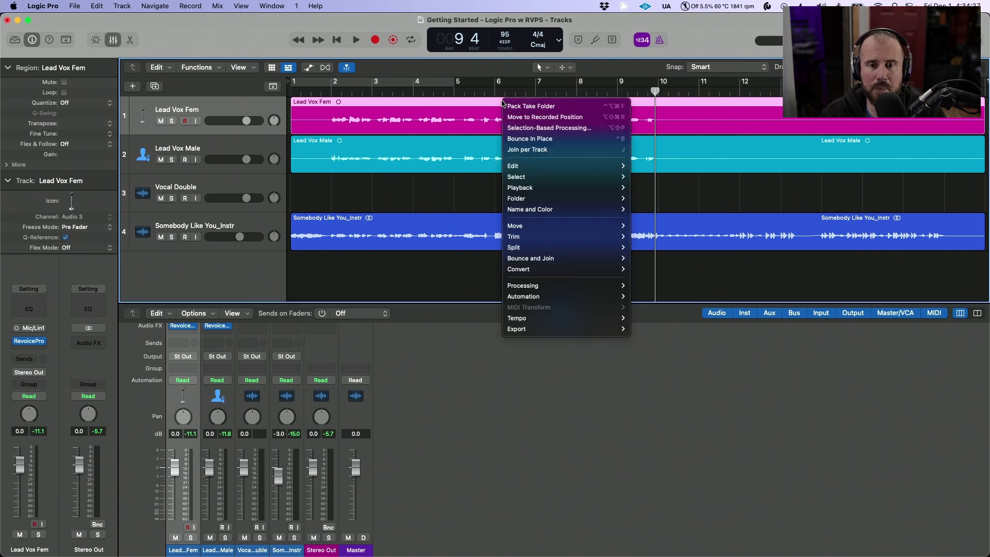
{"action": "left_click", "coordinate": [529, 139]}
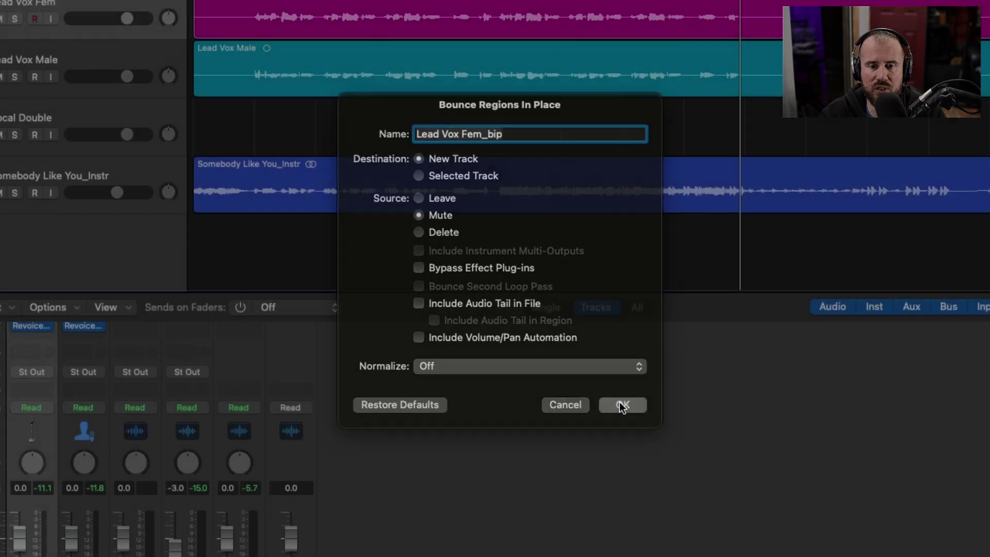
{"action": "left_click", "coordinate": [616, 410]}
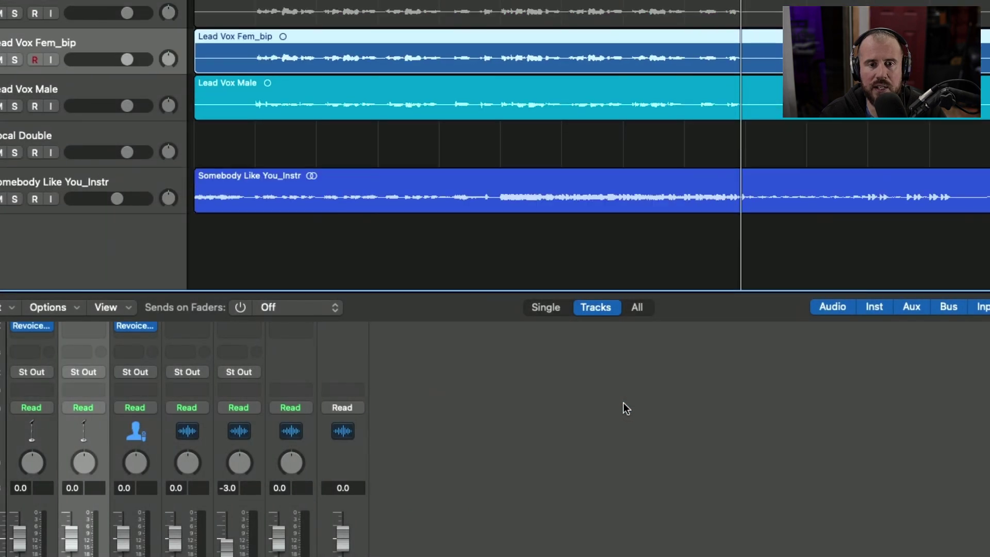
Step: Bounce the Lead Vox Male region in place to a new track
{"action": "left_click", "coordinate": [359, 82]}
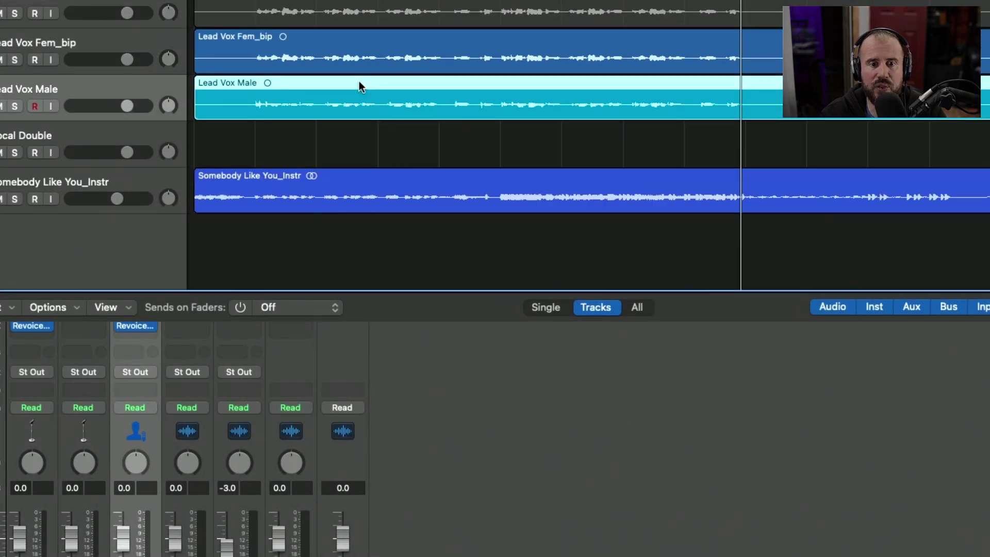
{"action": "right_click", "coordinate": [359, 81]}
{"action": "left_click", "coordinate": [391, 91]}
{"action": "left_click", "coordinate": [623, 408]}
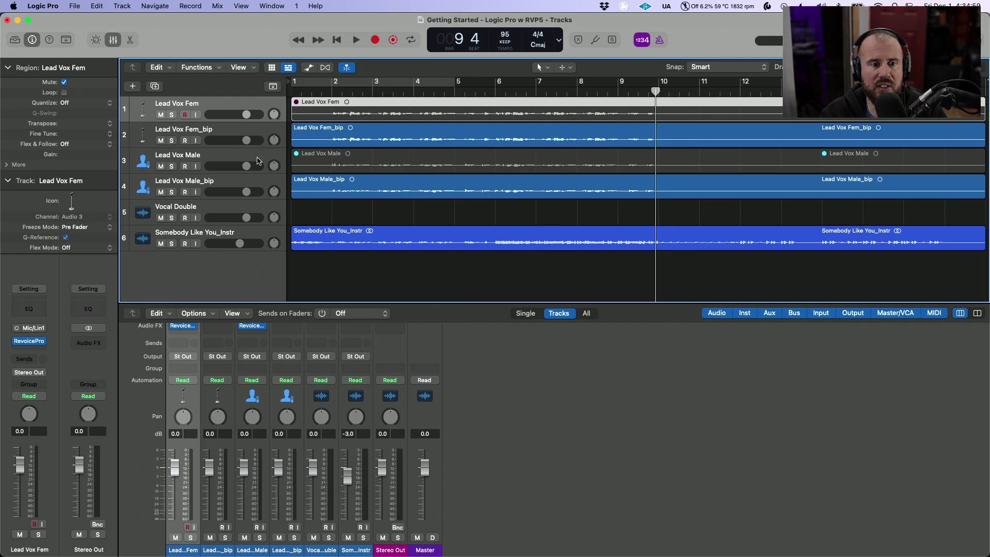
Step: Hide the original Lead Vox Fem and Lead Vox Male tracks
{"action": "left_click", "coordinate": [142, 79]}
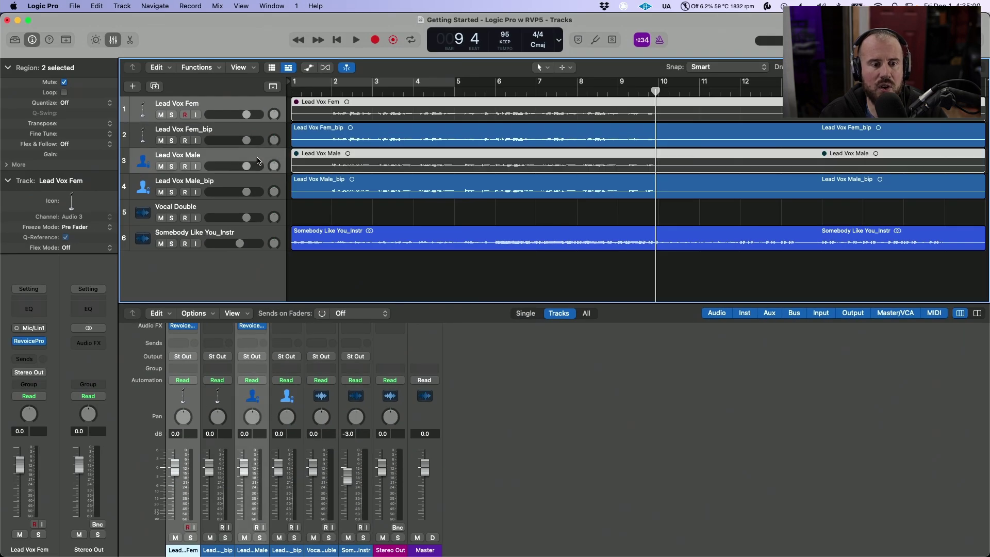
{"action": "left_click", "coordinate": [243, 328]}
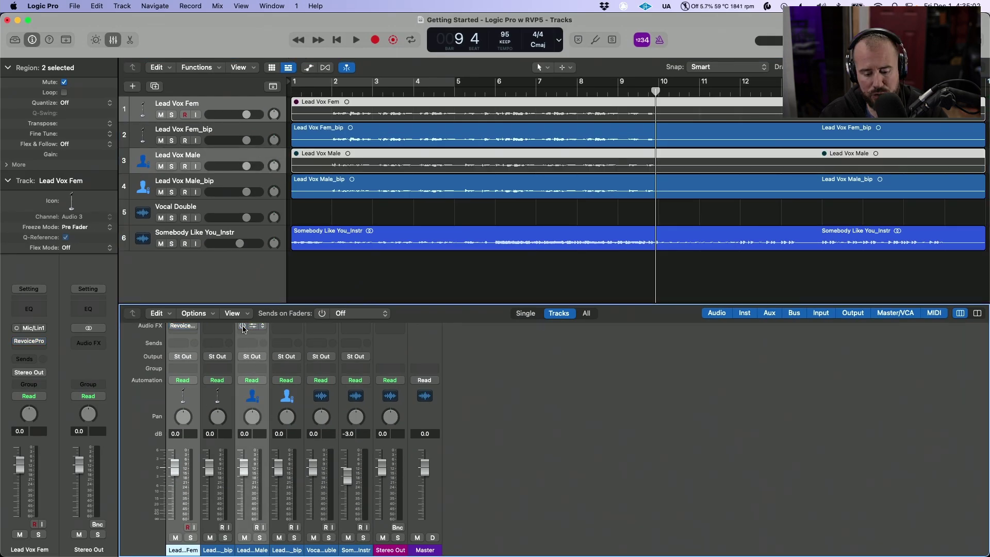
{"action": "key", "text": "ctrl+h"}
{"action": "left_click", "coordinate": [161, 115]}
{"action": "key", "text": "h"}
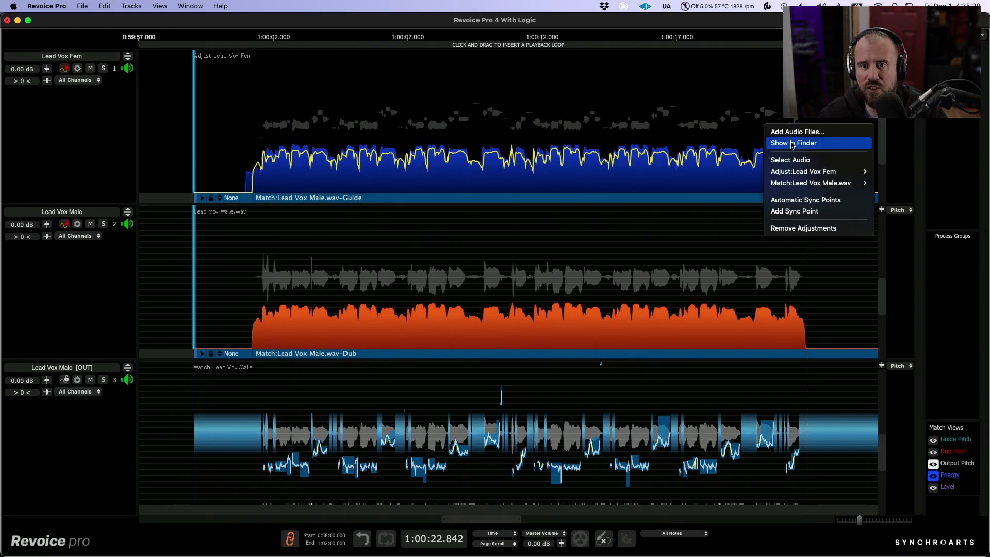
Step: Open Edit Time & Pitch for Lead Vox Fem, zoom in, solo it, and play the last phrase
{"action": "mouse_move", "coordinate": [874, 178]}
{"action": "left_click", "coordinate": [905, 182]}
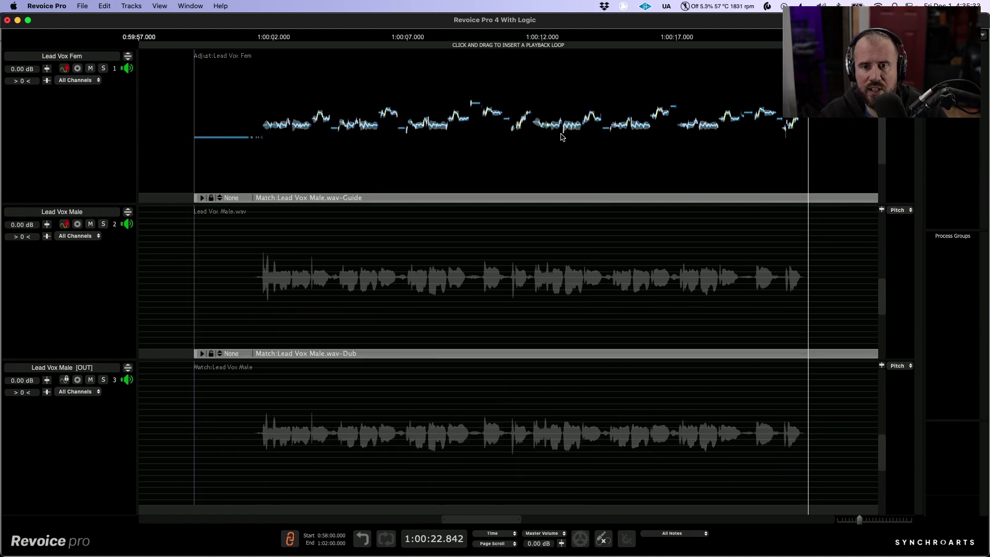
{"action": "scroll", "coordinate": [538, 137], "scroll_direction": "right", "scroll_amount": 10}
{"action": "scroll", "coordinate": [520, 132], "scroll_direction": "up", "scroll_amount": 5}
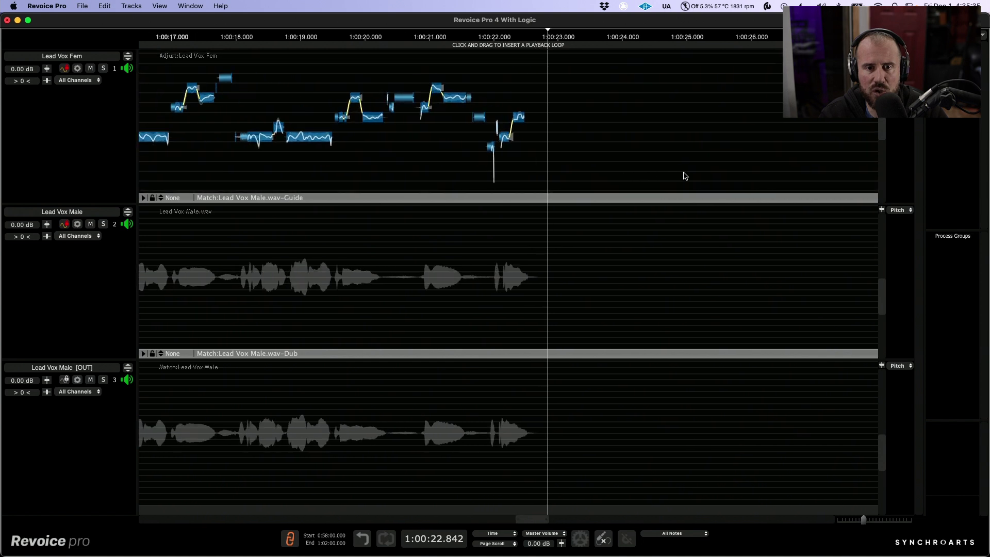
{"action": "scroll", "coordinate": [698, 177], "scroll_direction": "up", "scroll_amount": 4}
{"action": "left_click", "coordinate": [462, 98]}
{"action": "left_click", "coordinate": [102, 69]}
{"action": "key", "text": "space"}
{"action": "key", "text": "space"}
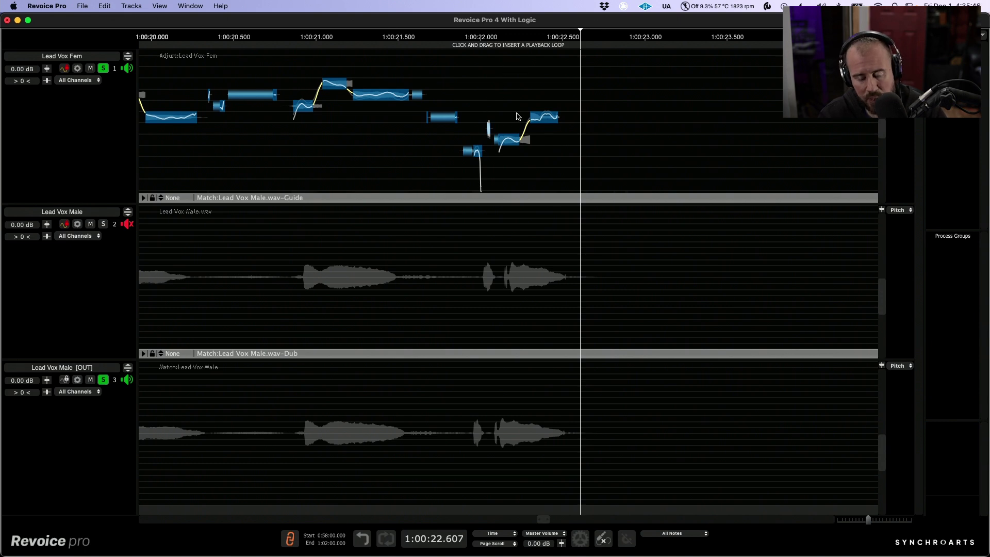
Step: Set up a Doubler process looping the final phrase, using the Stereo Vocal Mild preset
{"action": "key", "text": "super+n"}
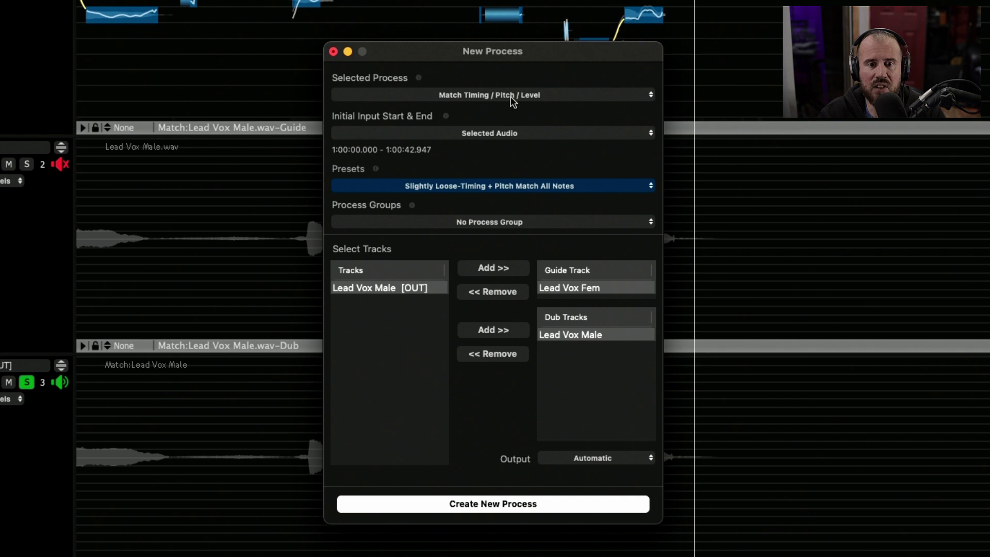
{"action": "left_click", "coordinate": [515, 95]}
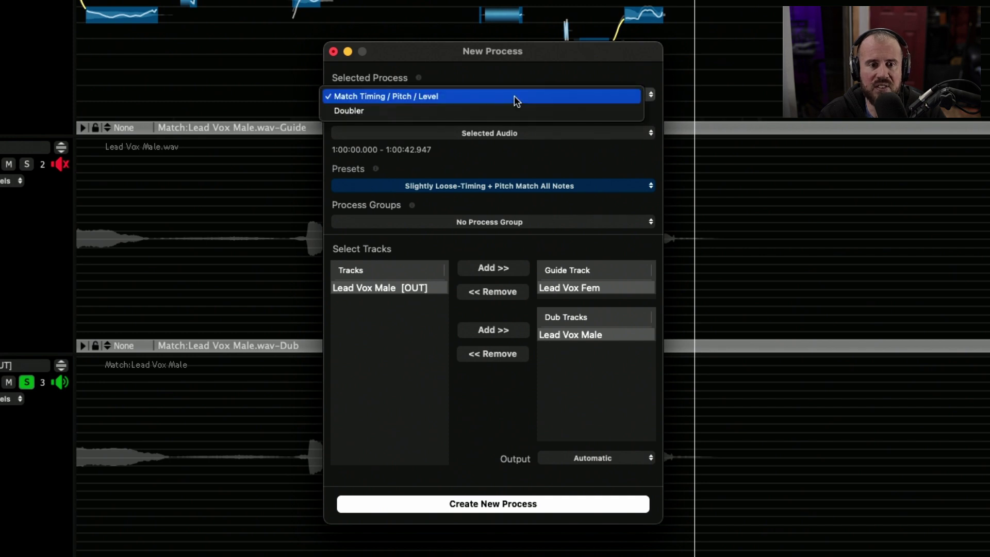
{"action": "left_click", "coordinate": [388, 113]}
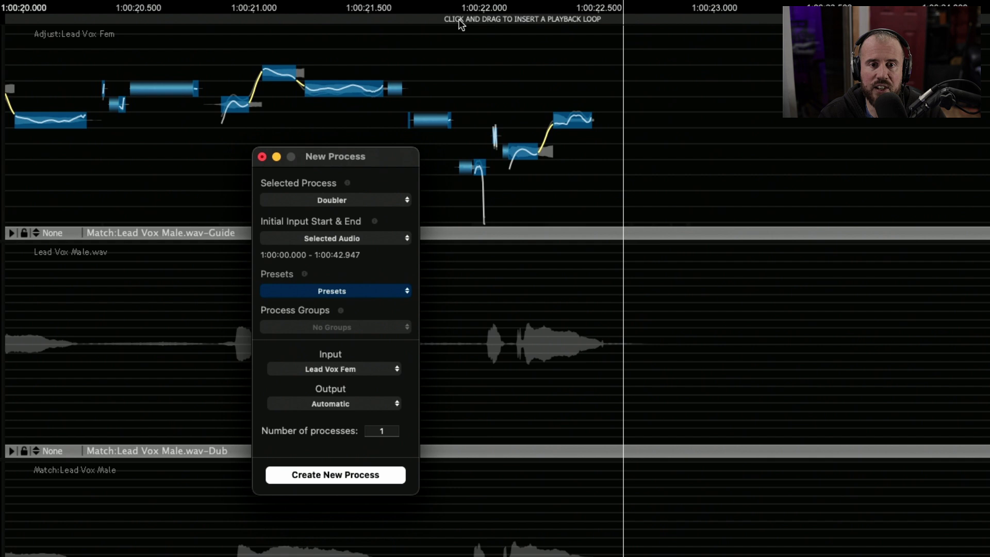
{"action": "left_click_drag", "start_coordinate": [457, 21], "coordinate": [679, 29]}
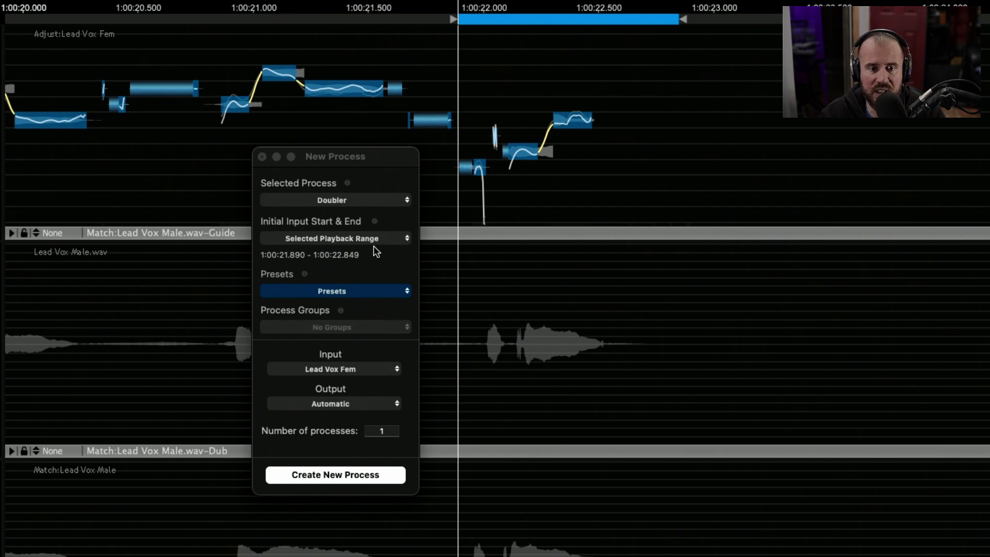
{"action": "left_click", "coordinate": [333, 290]}
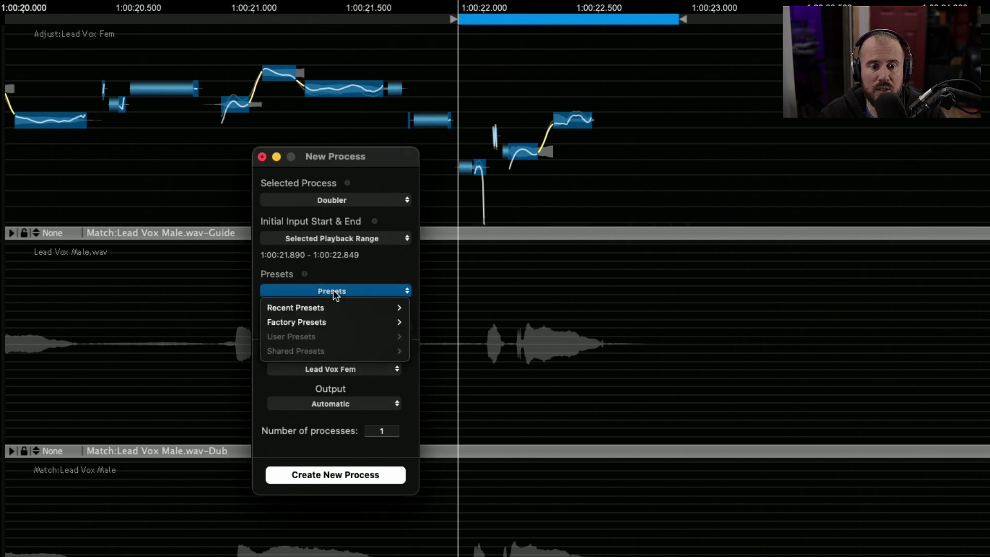
{"action": "mouse_move", "coordinate": [330, 306]}
{"action": "left_click", "coordinate": [444, 306]}
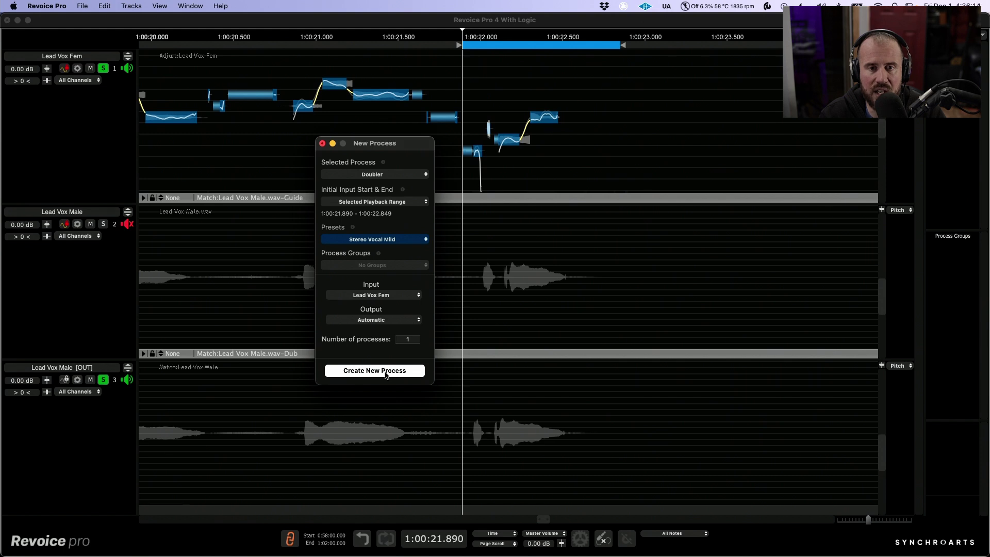
Step: Create the Dblr:1 doubler clip on a new Lead Vox Fem [OUT] track and close the dialog
{"action": "left_click", "coordinate": [386, 371]}
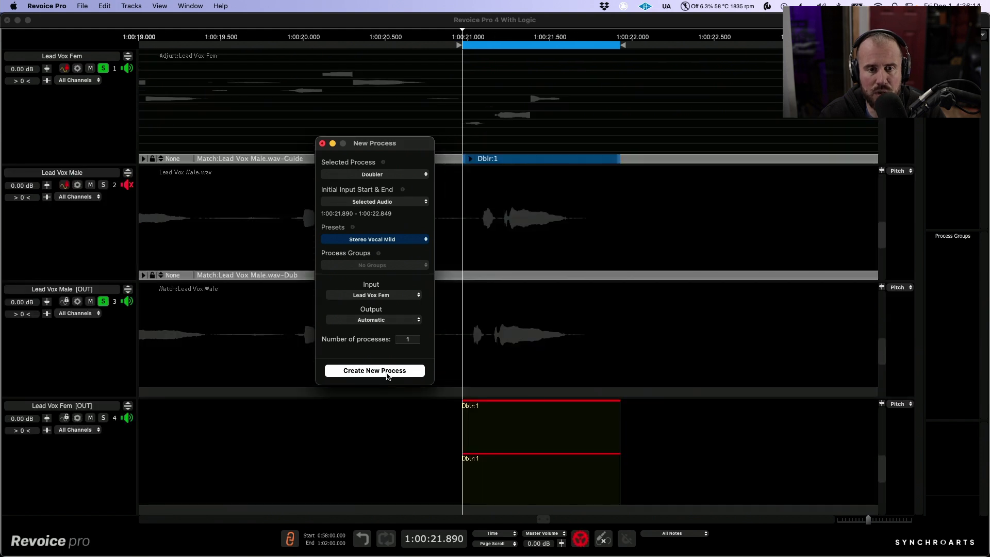
{"action": "left_click", "coordinate": [322, 144]}
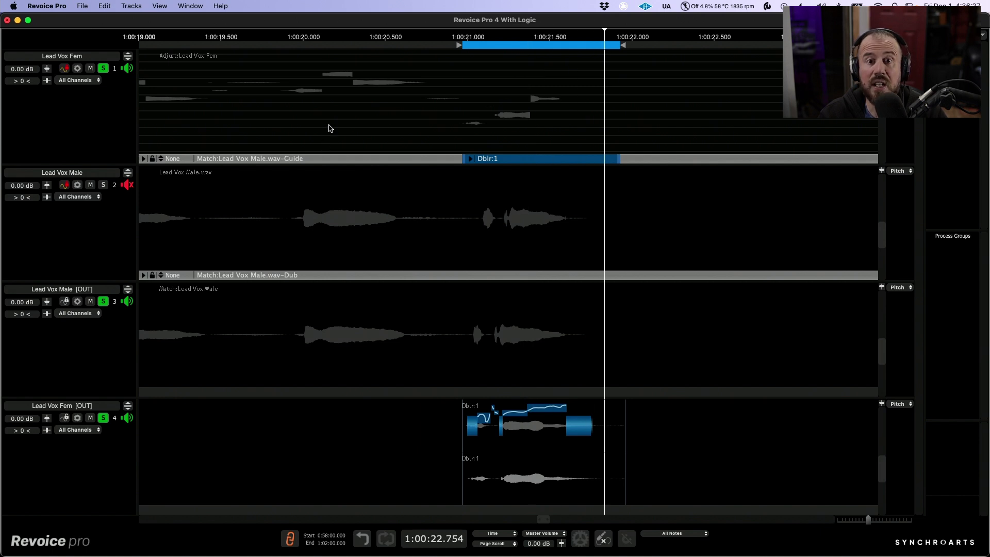
{"action": "left_click", "coordinate": [526, 442]}
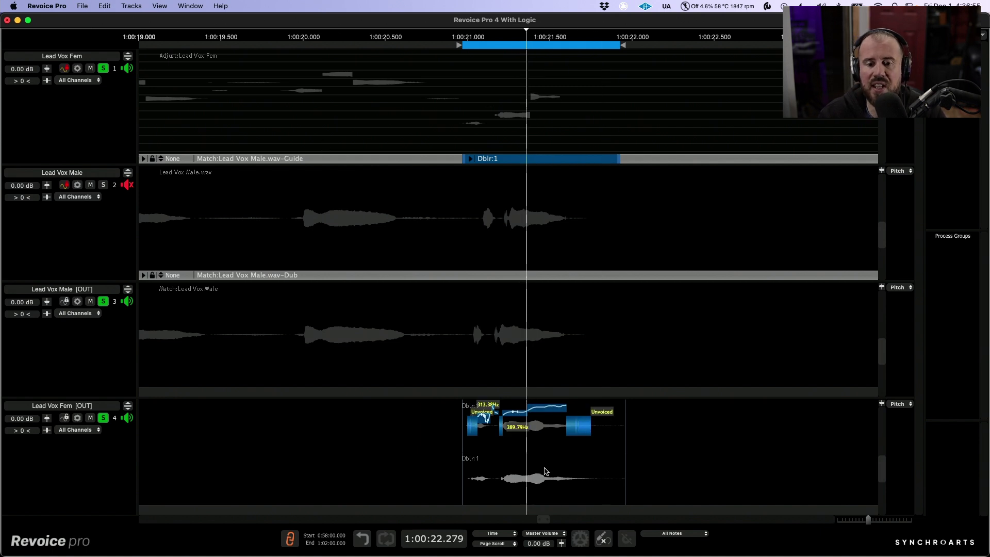
{"action": "scroll", "coordinate": [544, 466], "scroll_direction": "down", "scroll_amount": 6}
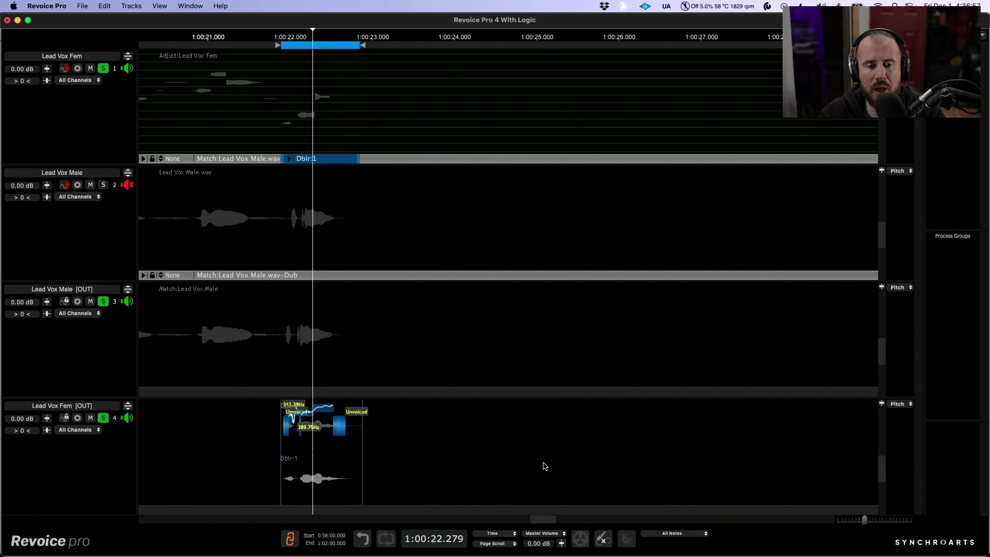
Step: Drag the Revoice doubler output onto Logic's Vocal Double track
{"action": "key", "text": "ctrl+alt+Right"}
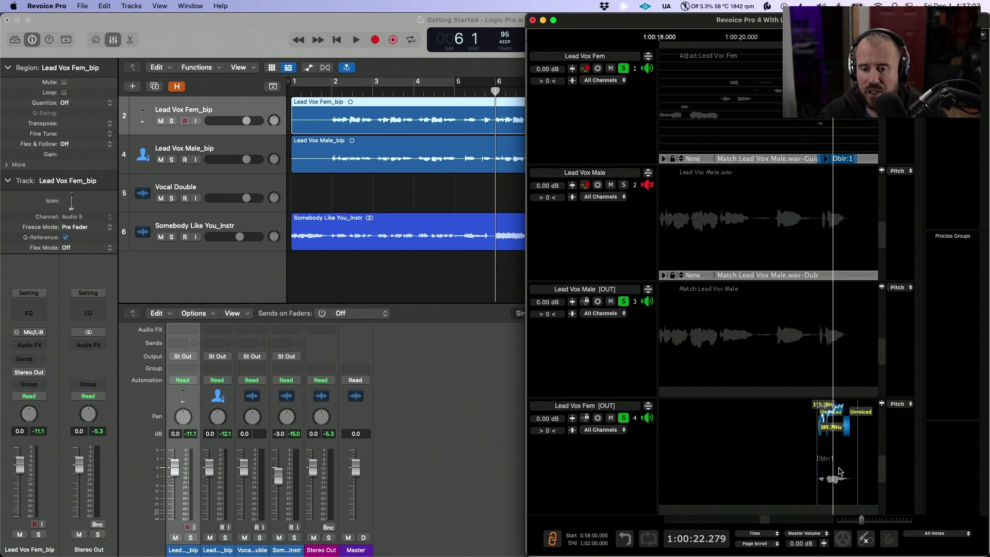
{"action": "left_click_drag", "start_coordinate": [841, 471], "coordinate": [841, 472]}
{"action": "left_click_drag", "start_coordinate": [564, 273], "coordinate": [464, 195]}
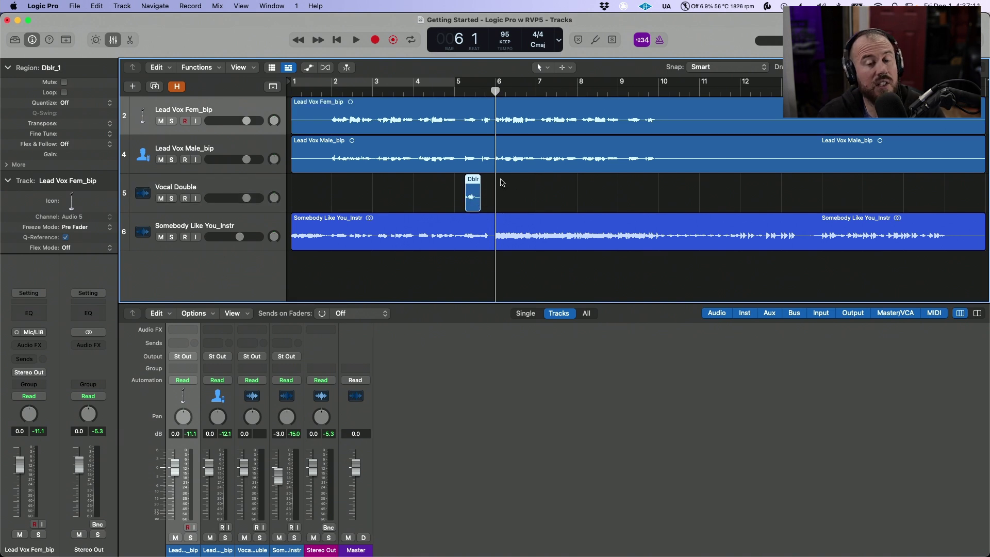
Step: Move the Dblr_1 region to its original recorded position near bar 10
{"action": "left_click", "coordinate": [471, 182]}
{"action": "right_click", "coordinate": [472, 181]}
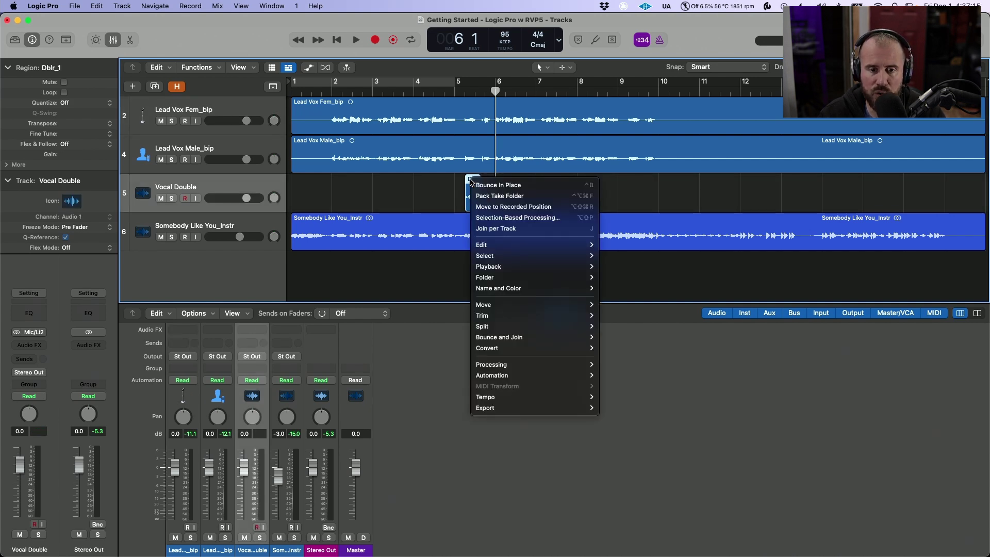
{"action": "left_click", "coordinate": [494, 207]}
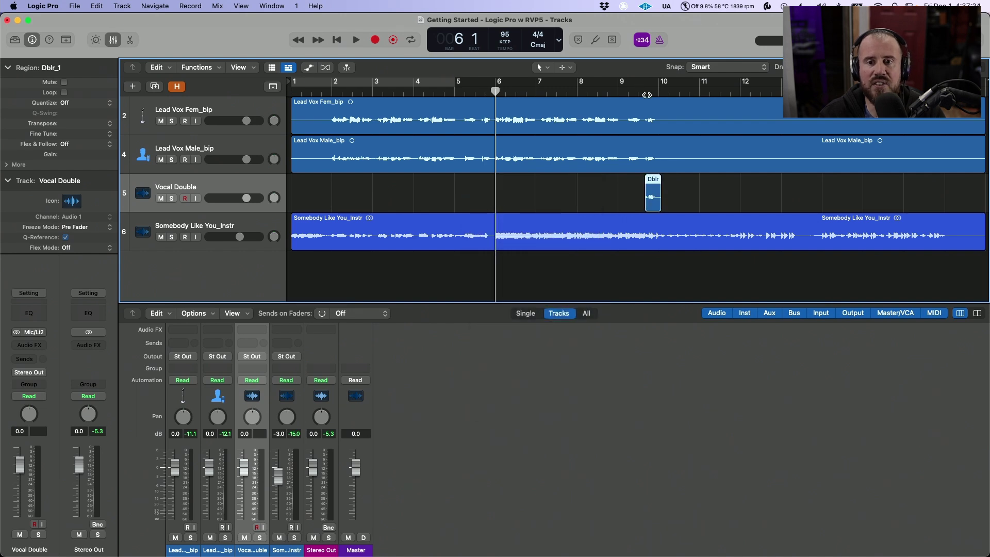
Step: Solo the three vocal tracks and audition the doubler clip
{"action": "left_click_drag", "start_coordinate": [173, 123], "coordinate": [171, 198]}
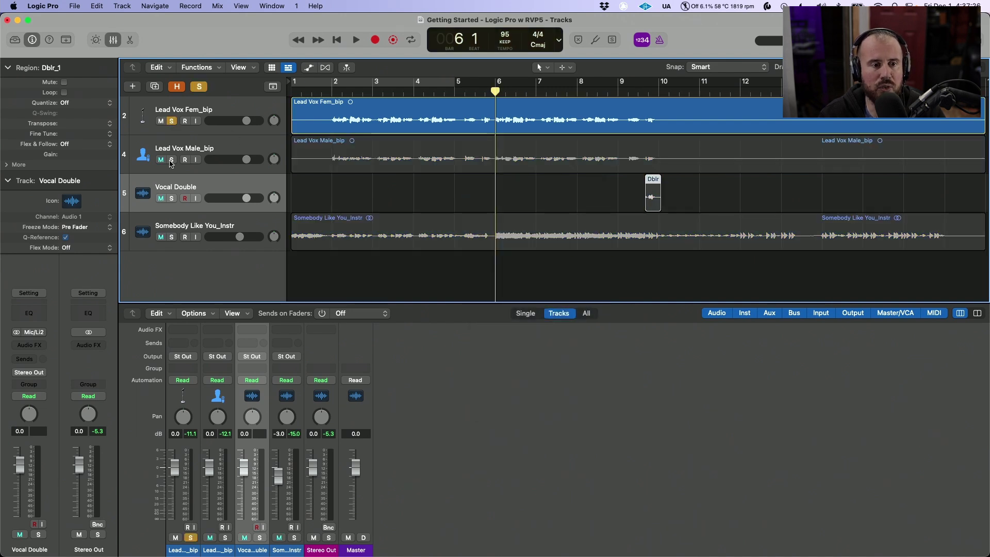
{"action": "key", "text": "shift+space"}
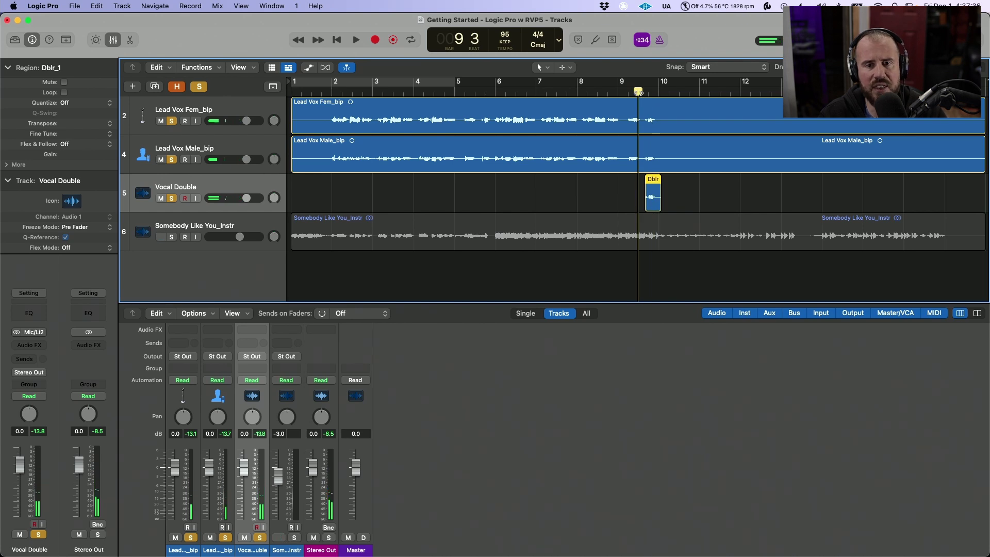
{"action": "key", "text": "space"}
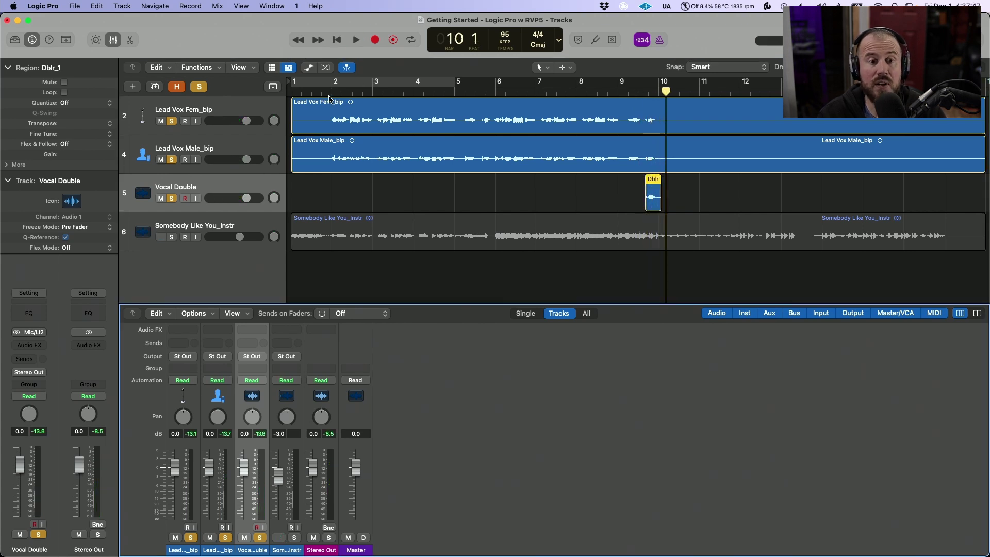
Step: Clear all solos and play the full mix from near bar 1
{"action": "left_click", "coordinate": [323, 92]}
{"action": "left_click", "coordinate": [200, 86]}
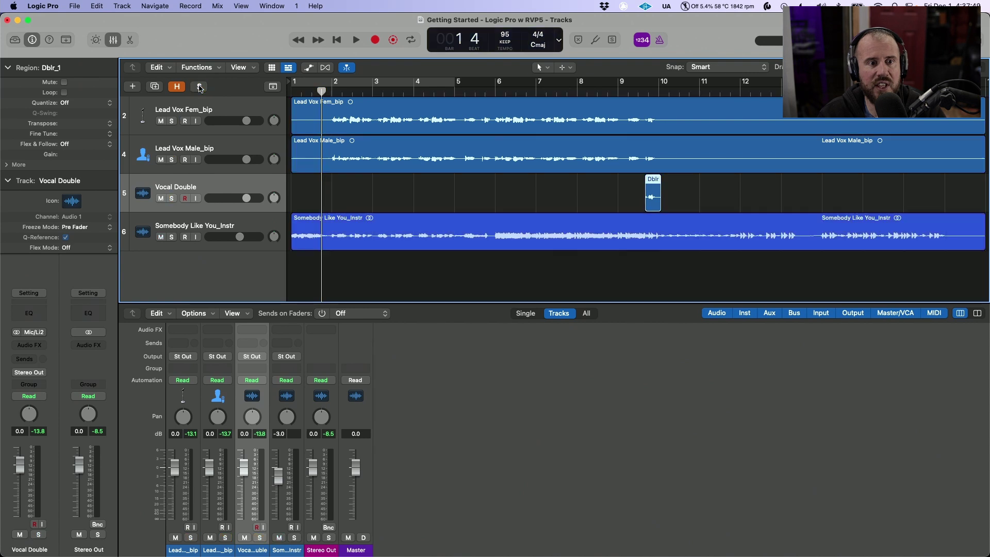
{"action": "key", "text": "space"}
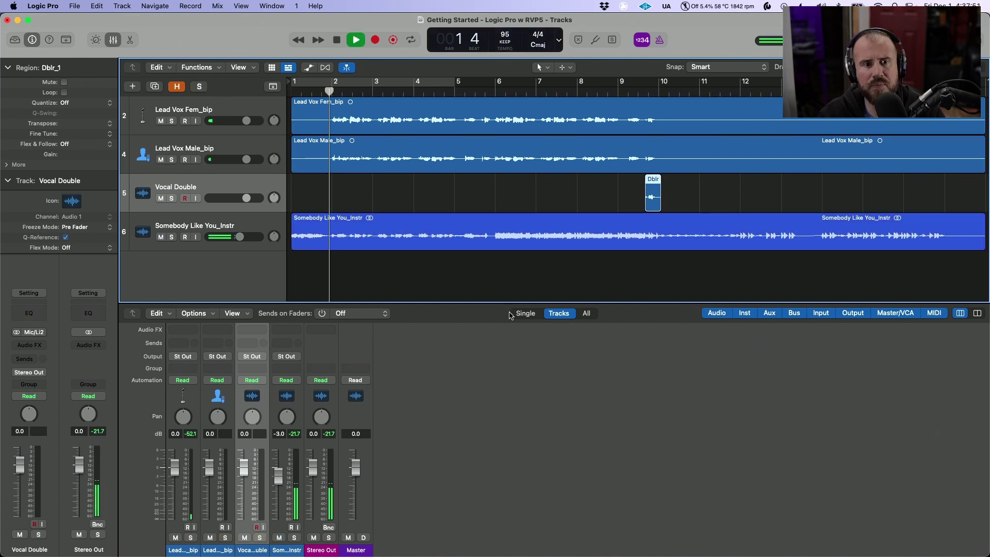